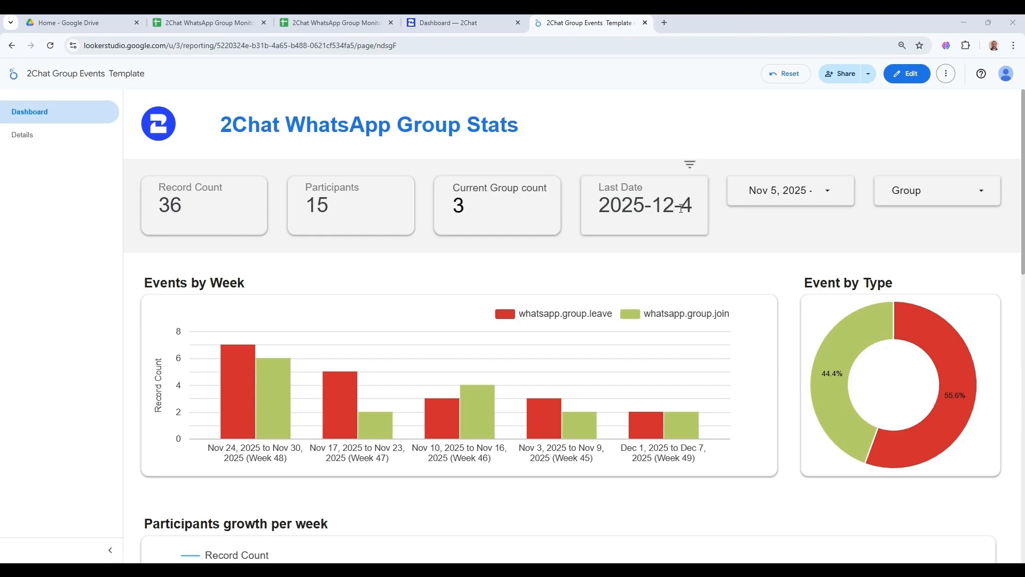
Step: Inspect the dashboard's date range options, leaving the selected range as it is
{"action": "left_click", "coordinate": [825, 193]}
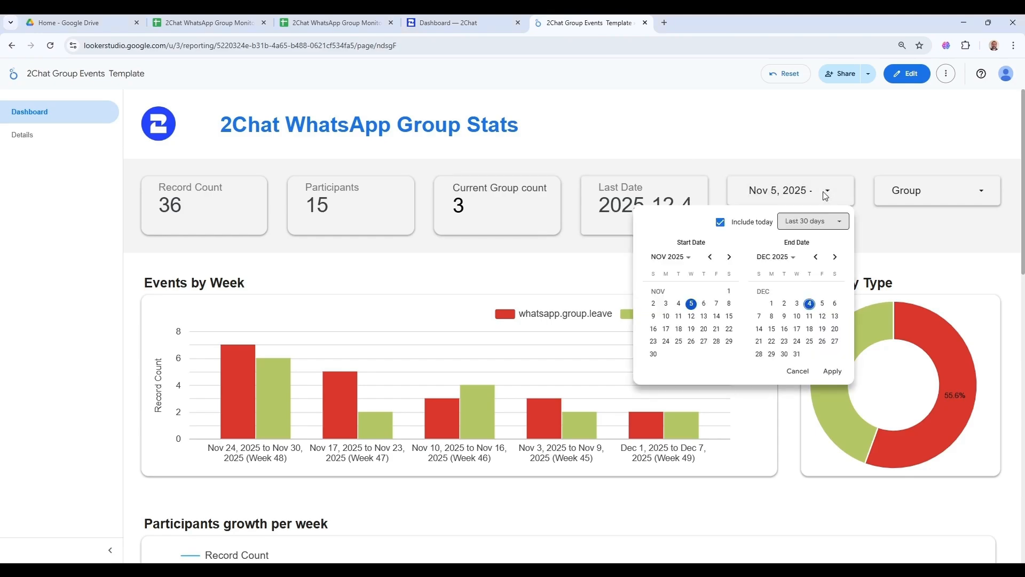
{"action": "left_click", "coordinate": [840, 162]}
{"action": "left_click", "coordinate": [906, 199]}
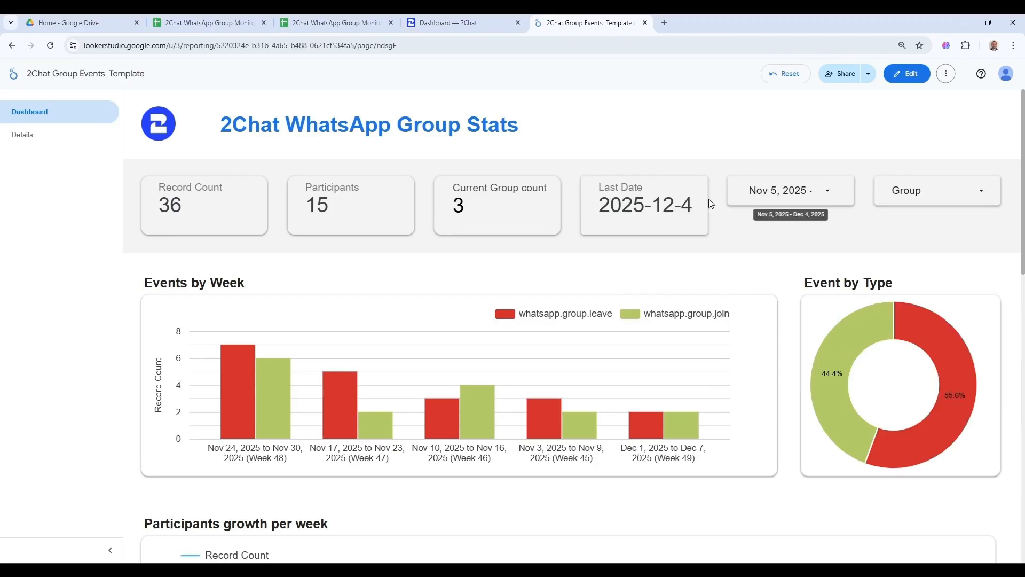
Step: Drill the Events by Week chart down to daily events and back up to the weekly view
{"action": "scroll", "coordinate": [691, 206], "scroll_direction": "down", "scroll_amount": 1}
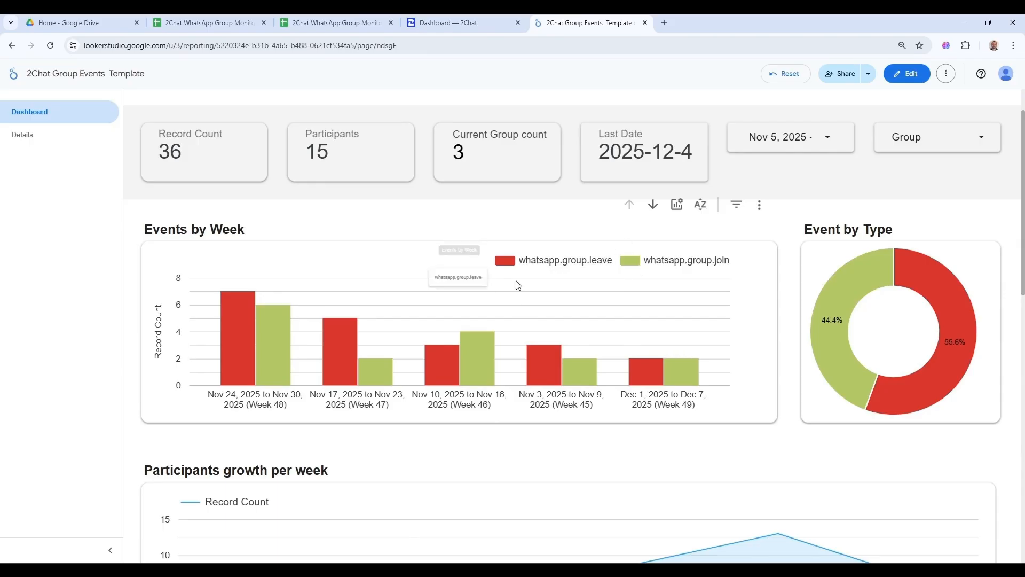
{"action": "left_click", "coordinate": [654, 206]}
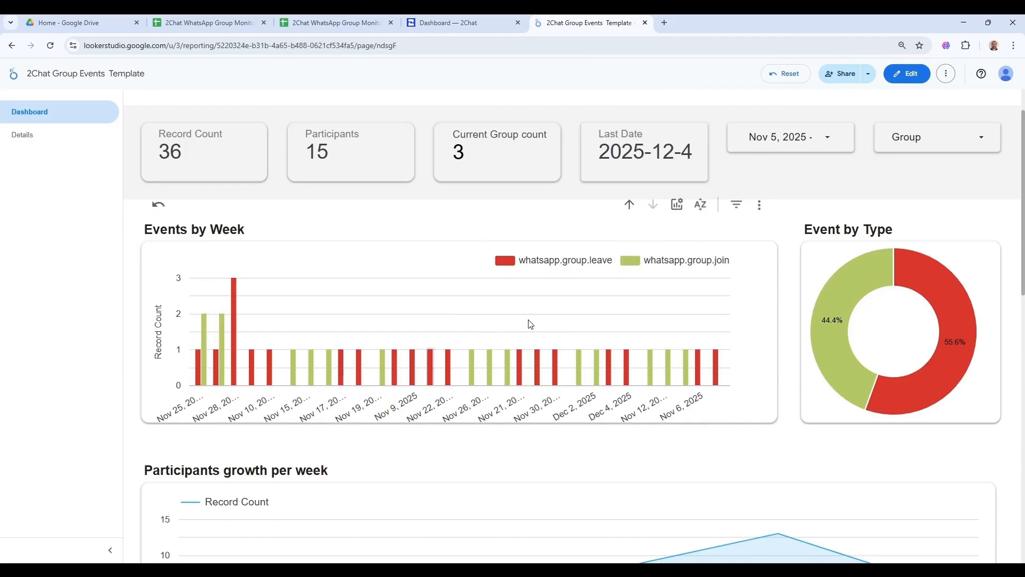
{"action": "left_click", "coordinate": [630, 207]}
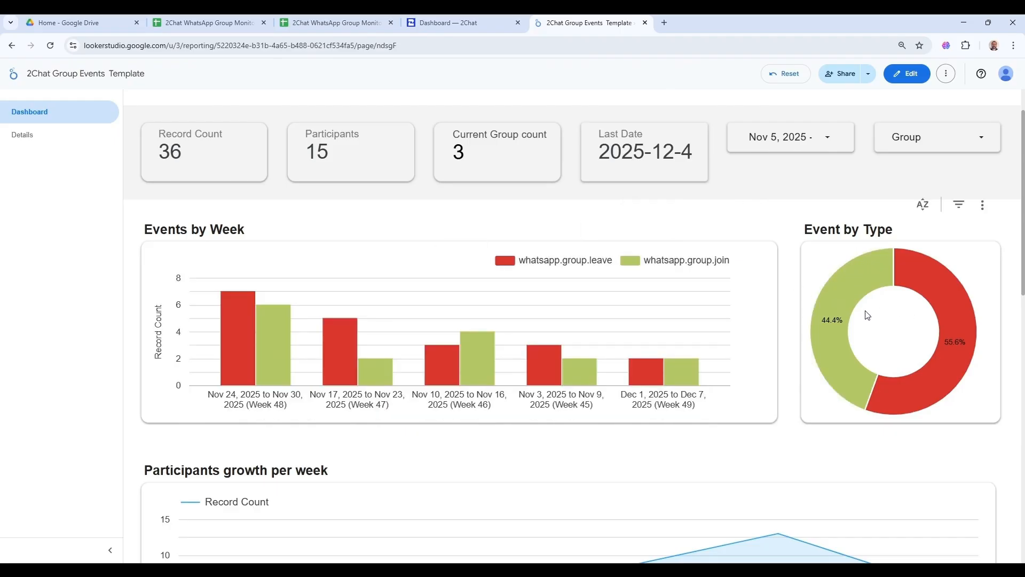
Step: Drill the Participants growth per week chart down to individual days and return it to weeks
{"action": "scroll", "coordinate": [867, 313], "scroll_direction": "down", "scroll_amount": 2}
{"action": "scroll", "coordinate": [855, 281], "scroll_direction": "down", "scroll_amount": 2}
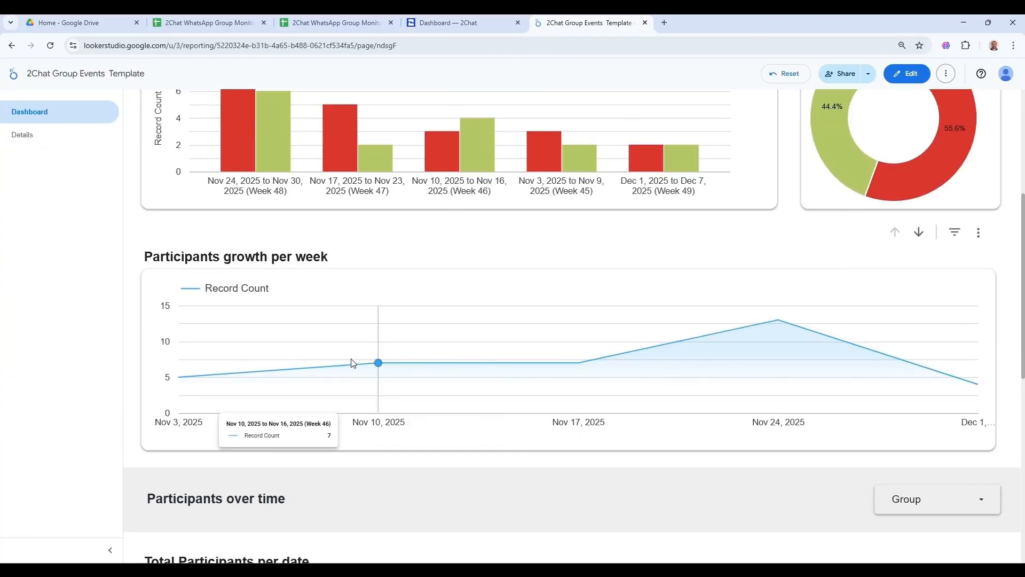
{"action": "scroll", "coordinate": [363, 301], "scroll_direction": "up", "scroll_amount": 1}
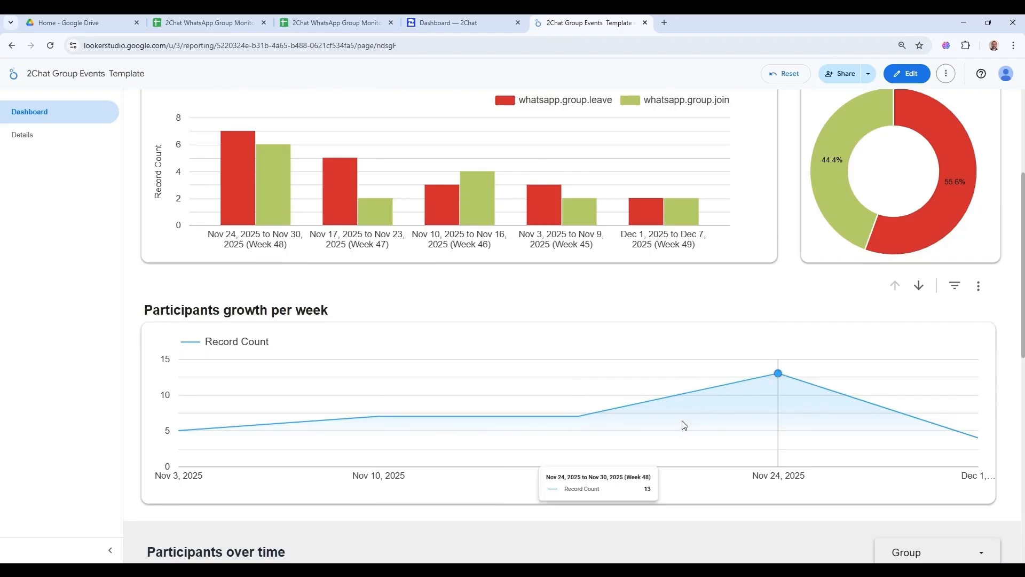
{"action": "left_click", "coordinate": [919, 286]}
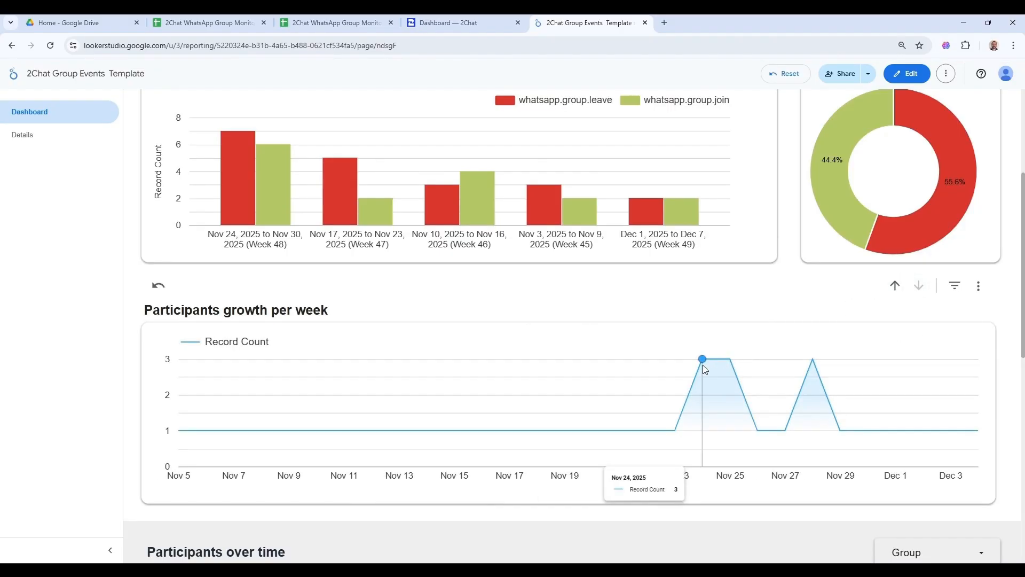
{"action": "left_click", "coordinate": [903, 292]}
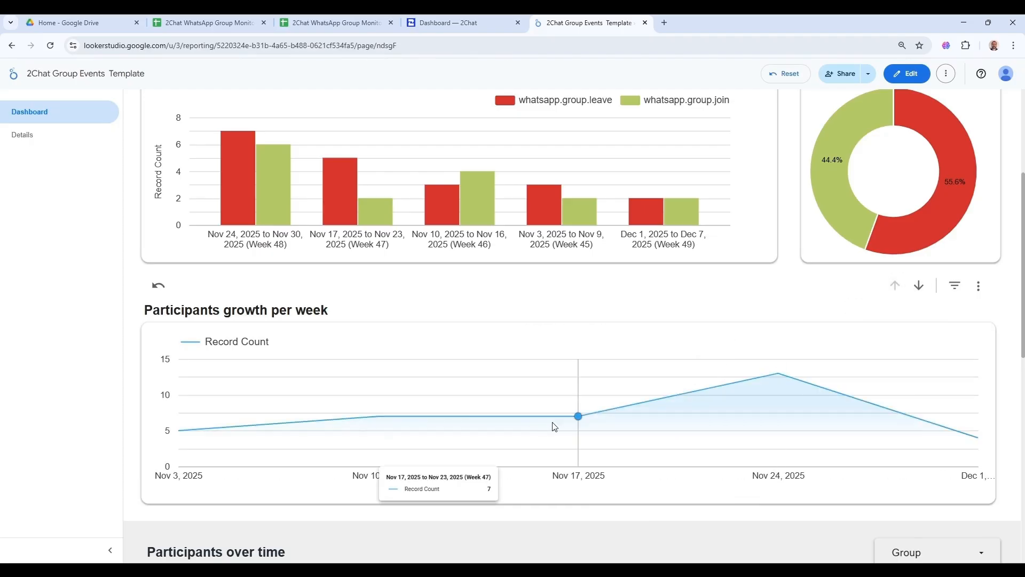
Step: Review the Participants over time section, including its group filter choices, the total per date chart and the by-group chart
{"action": "scroll", "coordinate": [589, 426], "scroll_direction": "down", "scroll_amount": 2}
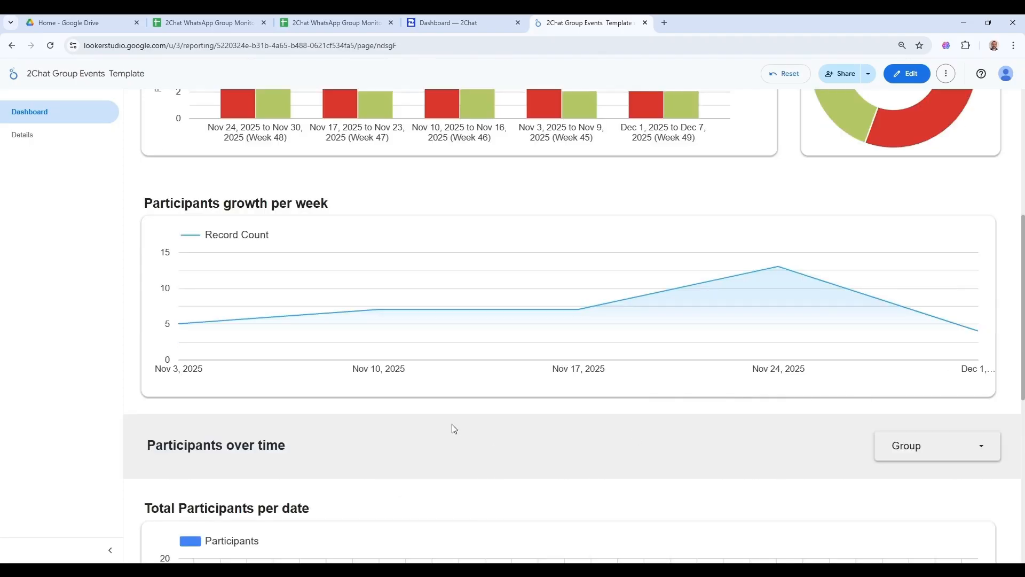
{"action": "scroll", "coordinate": [400, 389], "scroll_direction": "down", "scroll_amount": 4}
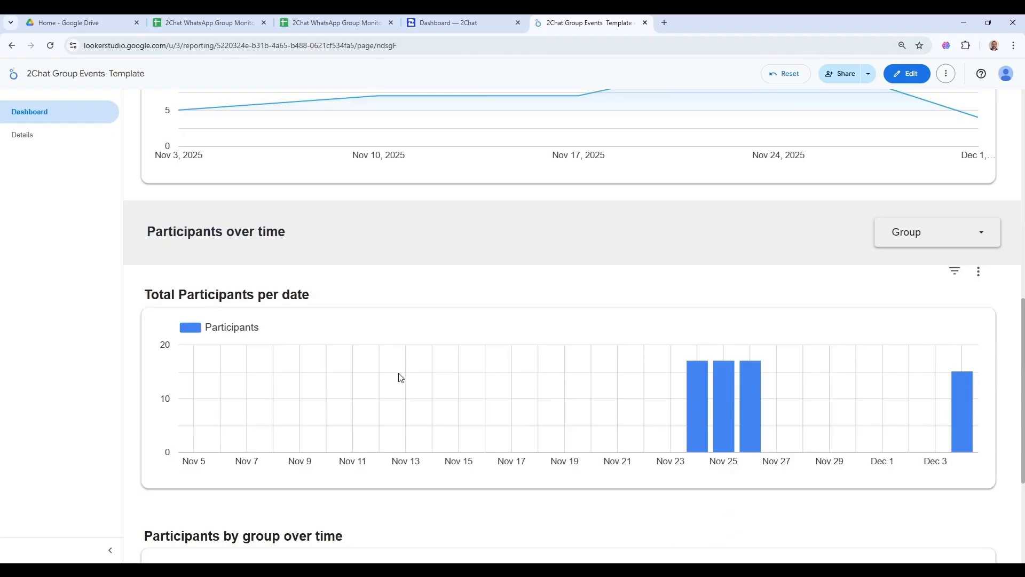
{"action": "mouse_move", "coordinate": [689, 405]}
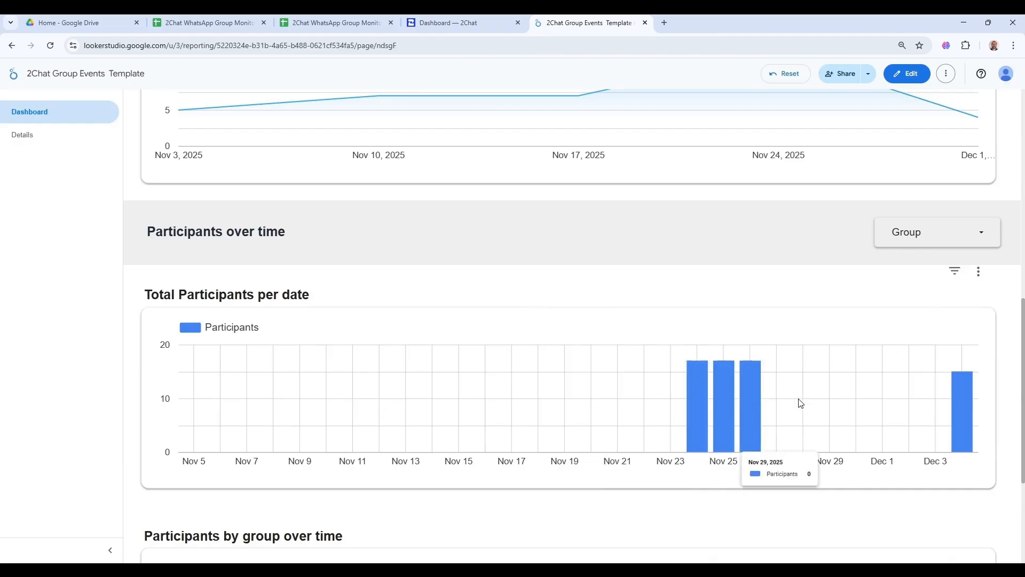
{"action": "left_click", "coordinate": [928, 235]}
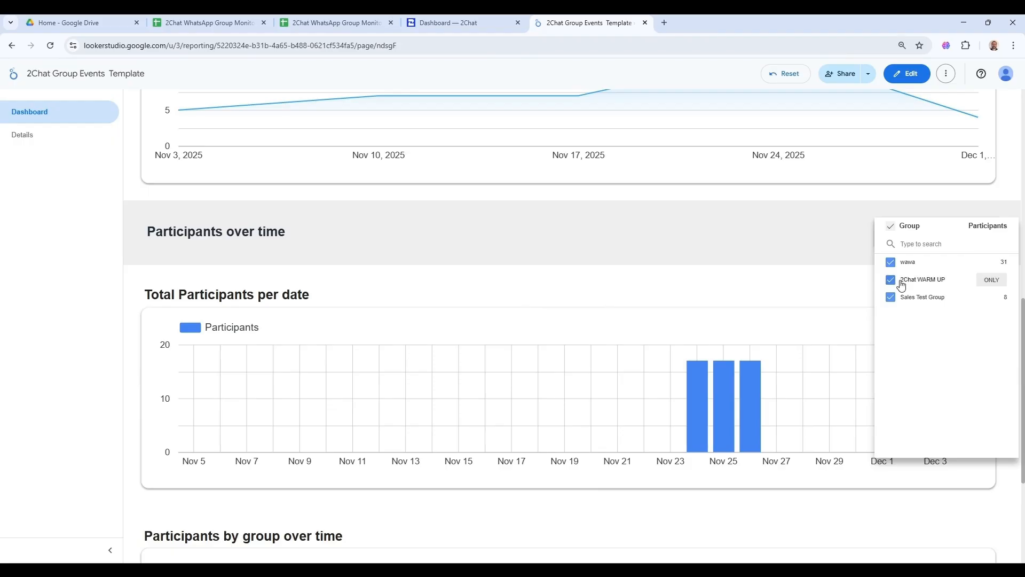
{"action": "left_click", "coordinate": [827, 308]}
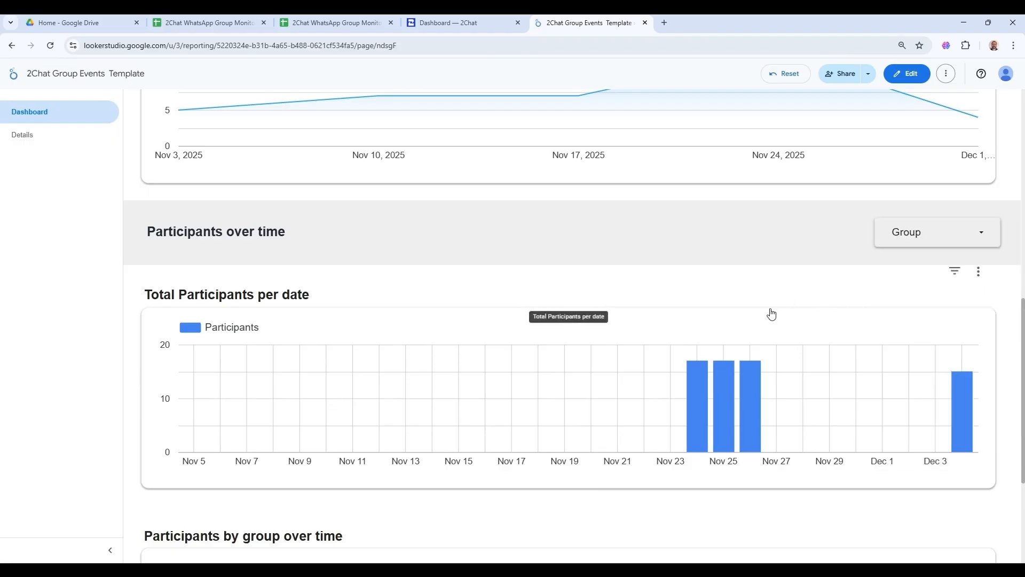
{"action": "scroll", "coordinate": [796, 305], "scroll_direction": "down", "scroll_amount": 4}
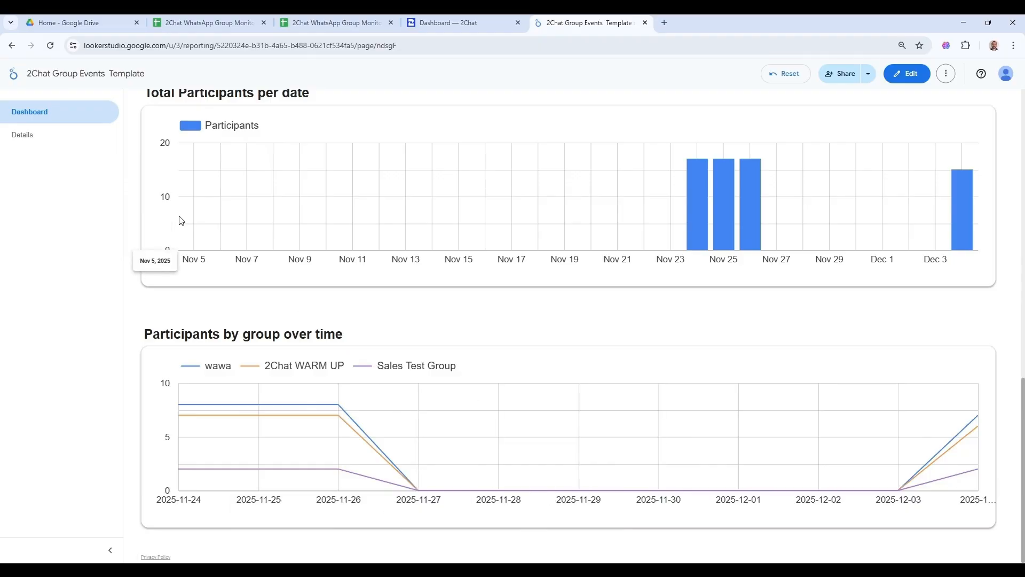
{"action": "scroll", "coordinate": [453, 224], "scroll_direction": "up", "scroll_amount": 2}
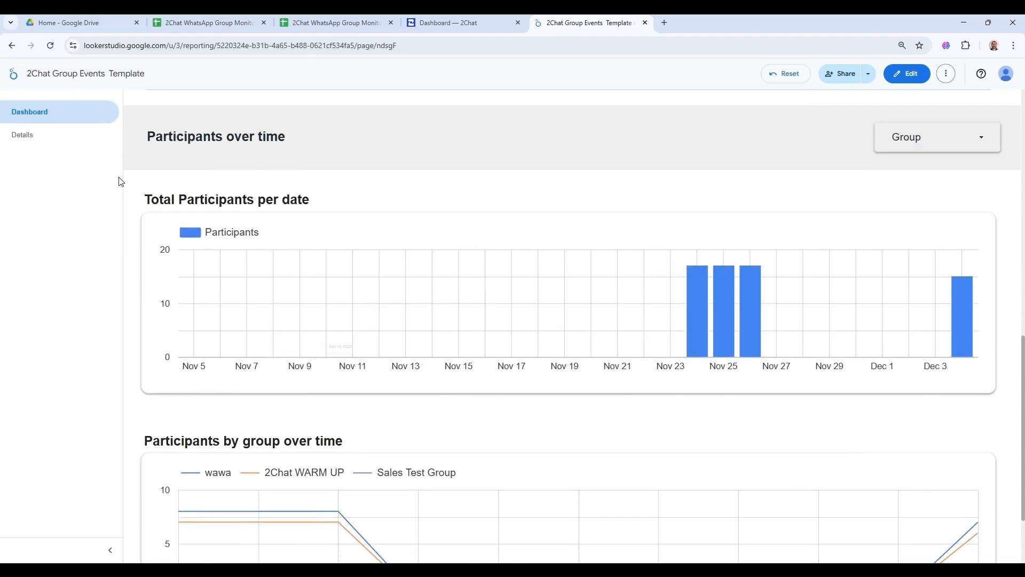
Step: Open the report's Details page and examine the 2Chat Group Events table
{"action": "left_click", "coordinate": [28, 142]}
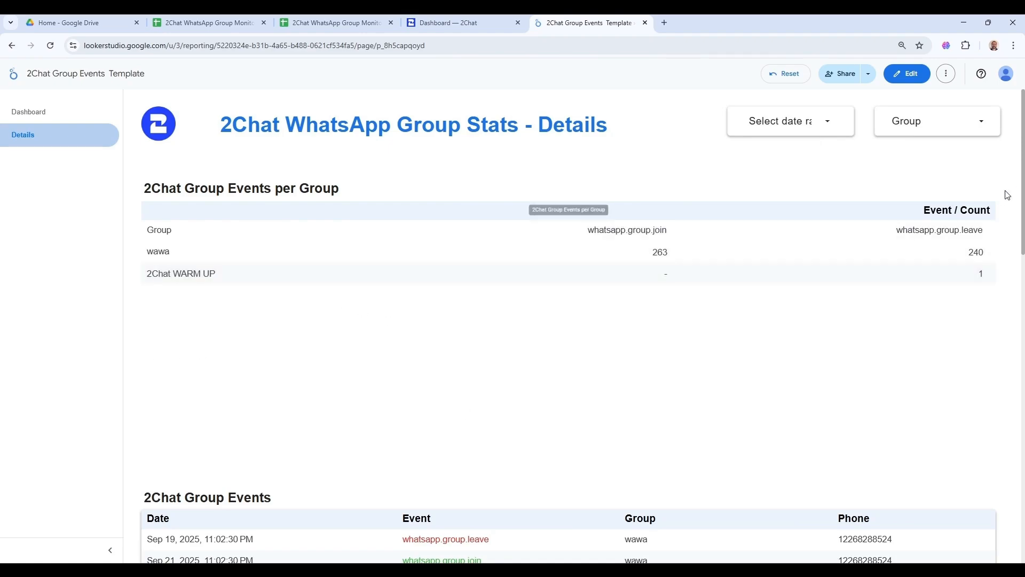
{"action": "left_click_drag", "start_coordinate": [1023, 180], "coordinate": [1022, 315]}
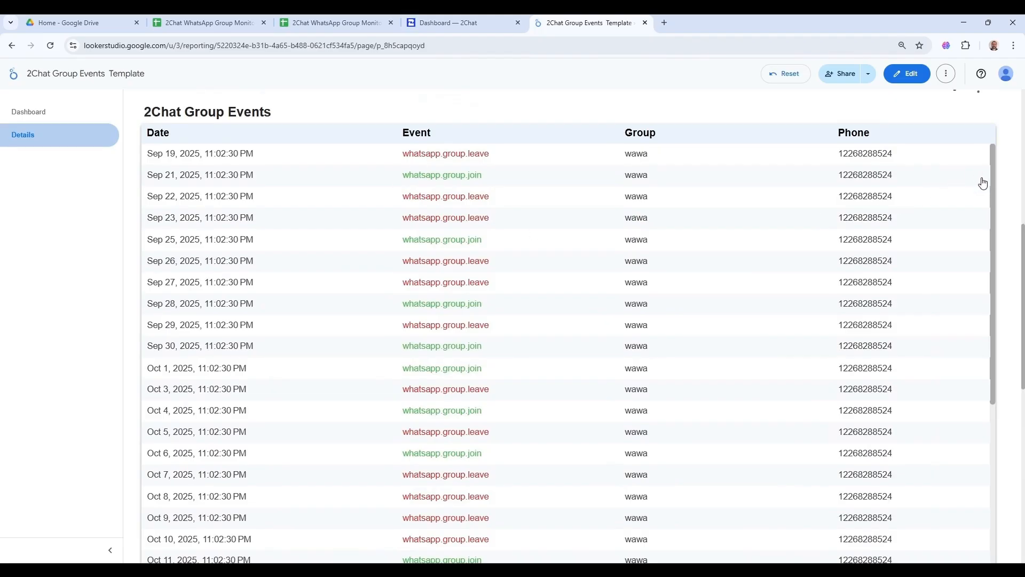
{"action": "scroll", "coordinate": [1022, 237], "scroll_direction": "up", "scroll_amount": 1}
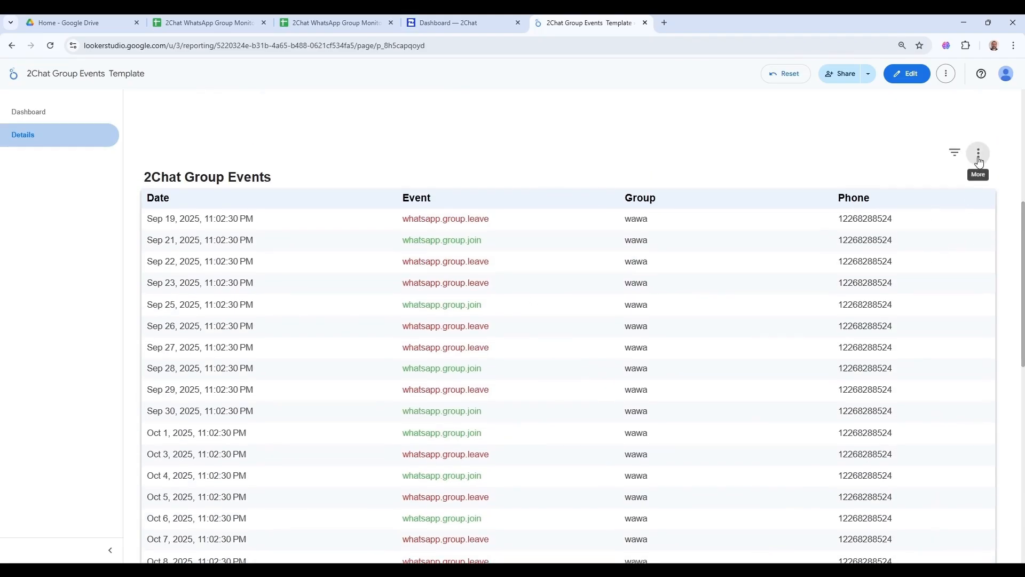
Step: Inspect the data export options for the 2Chat Group Events table without exporting, and browse the table's rows
{"action": "left_click", "coordinate": [978, 155]}
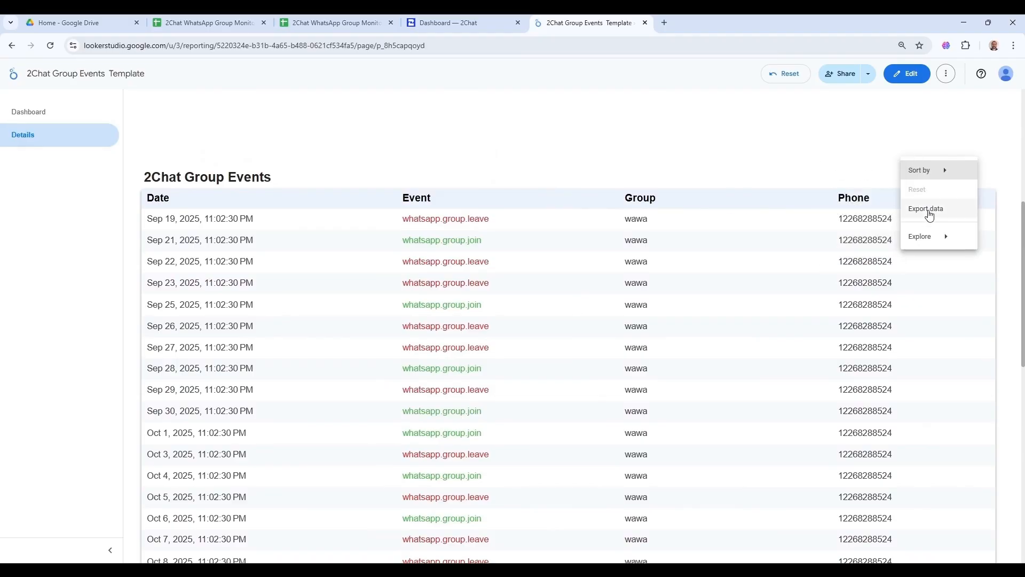
{"action": "left_click", "coordinate": [929, 214]}
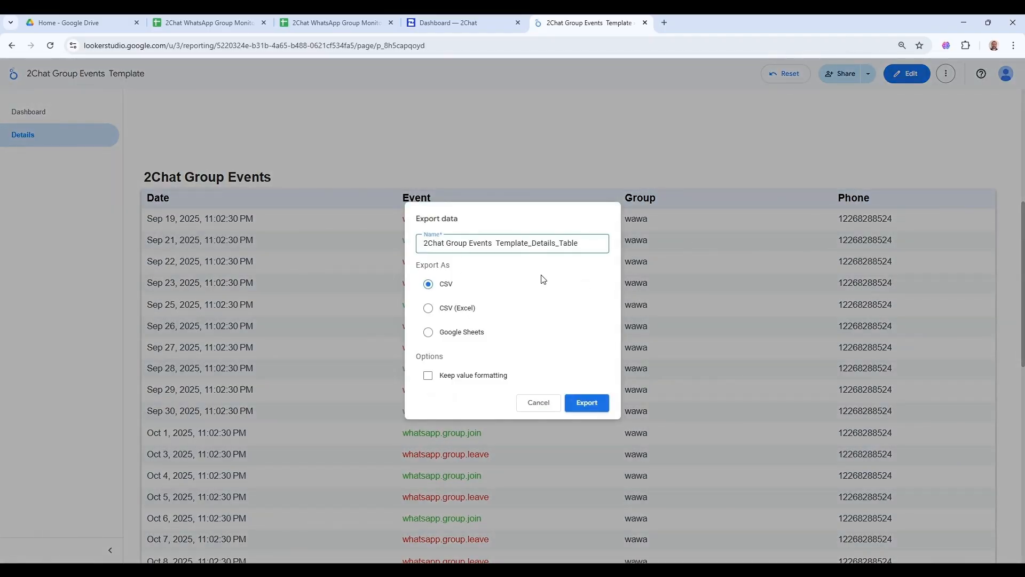
{"action": "left_click", "coordinate": [537, 405]}
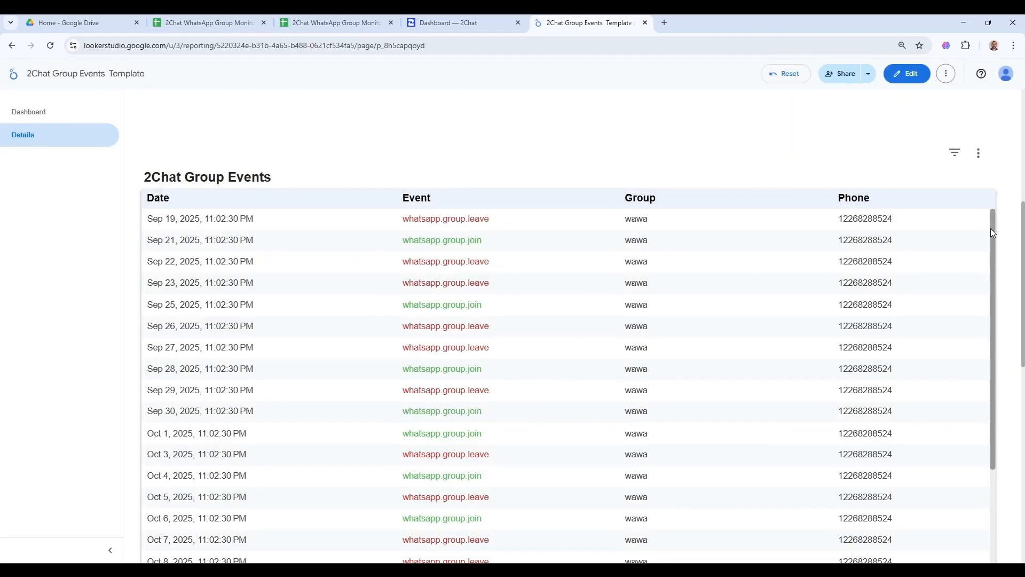
{"action": "scroll", "coordinate": [1004, 238], "scroll_direction": "down", "scroll_amount": 1}
{"action": "scroll", "coordinate": [1004, 237], "scroll_direction": "down", "scroll_amount": 4}
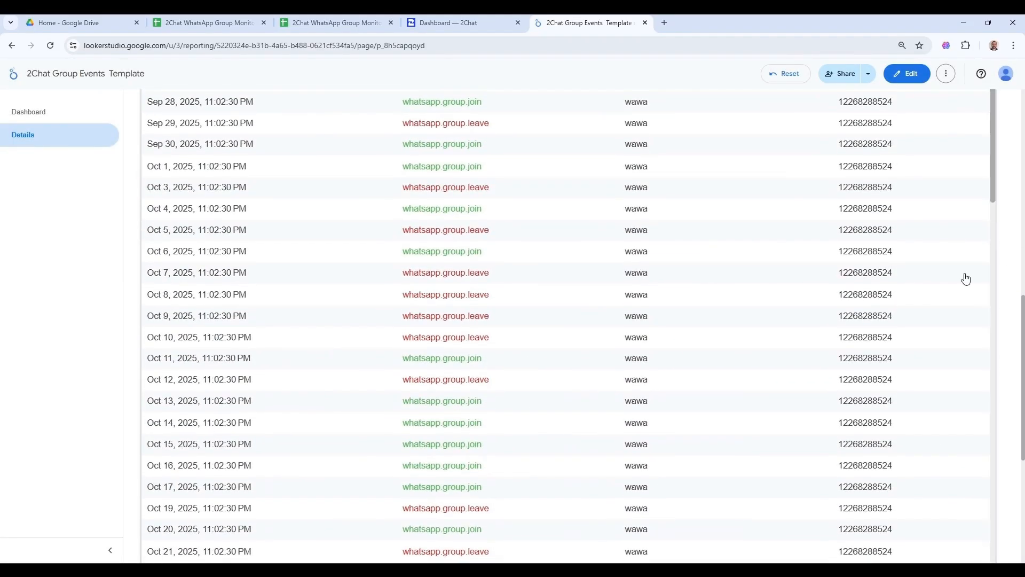
{"action": "scroll", "coordinate": [1013, 251], "scroll_direction": "up", "scroll_amount": 7}
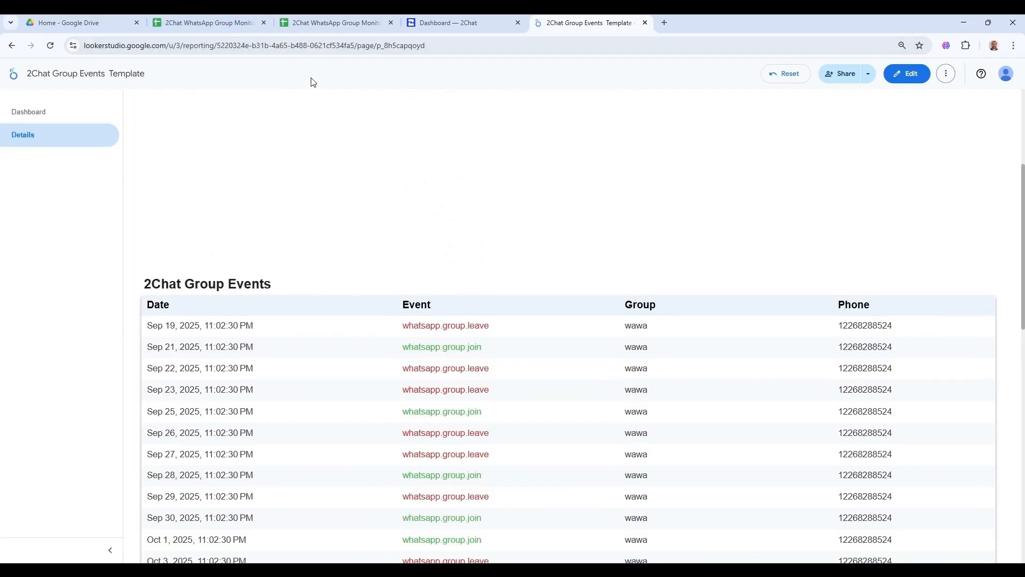
Step: Switch to the 2Chat WhatsApp Group Monitor - Template spreadsheet and look through its GroupStats, Parameters, LastDates and GroupLog sheets
{"action": "left_click", "coordinate": [220, 21]}
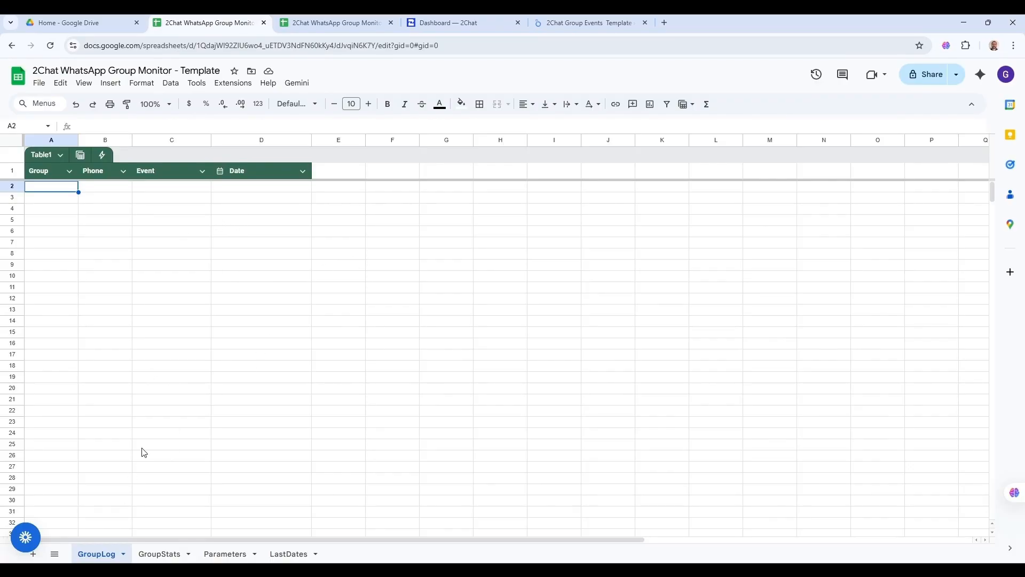
{"action": "left_click", "coordinate": [163, 554]}
{"action": "left_click", "coordinate": [220, 557]}
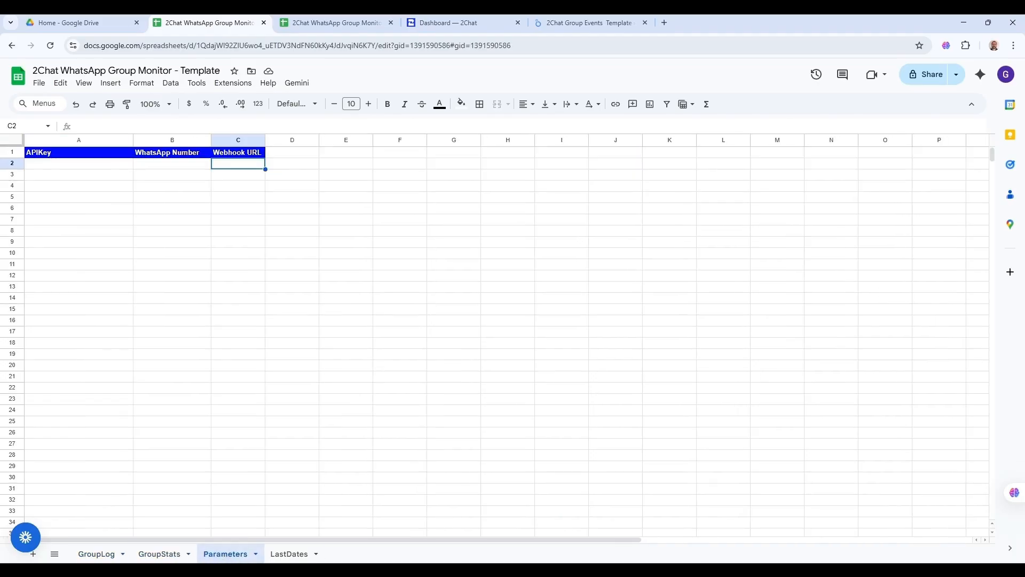
{"action": "left_click", "coordinate": [289, 554]}
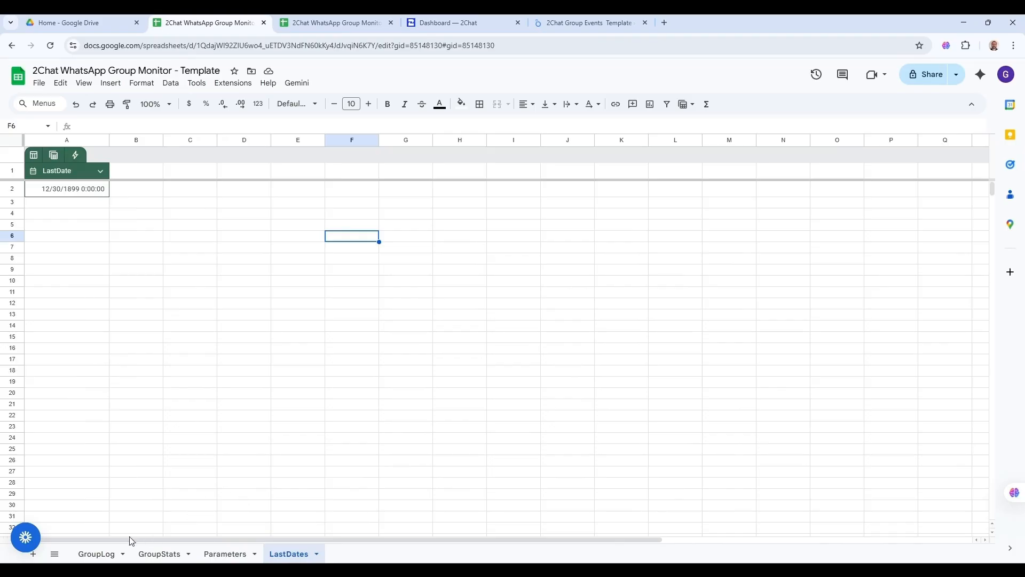
{"action": "left_click", "coordinate": [97, 554]}
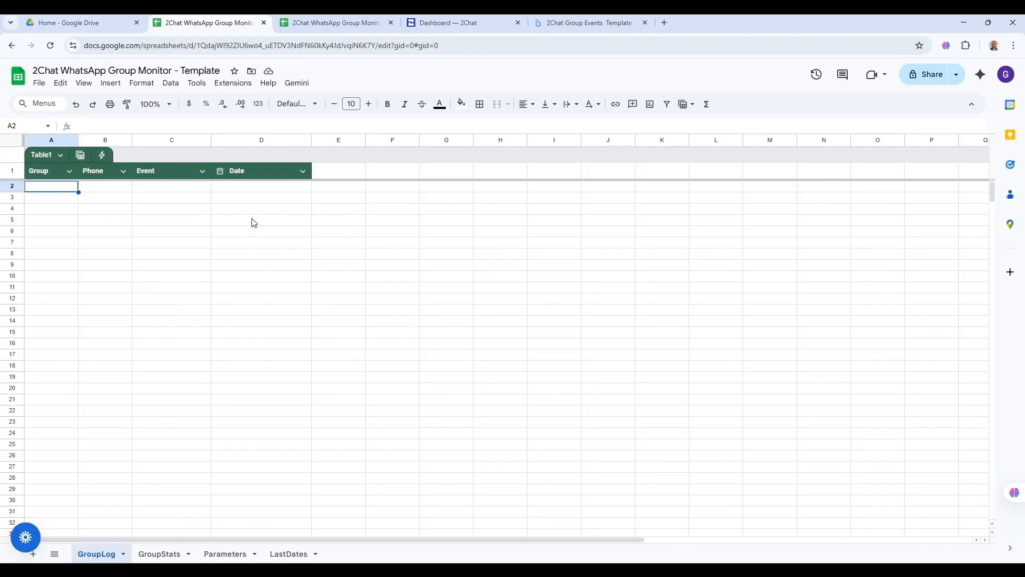
Step: Switch to the 2Chat WhatsApp Group Monitor - Sample spreadsheet and check the WhatsApp number entry on its Parameters sheet
{"action": "left_click", "coordinate": [328, 23]}
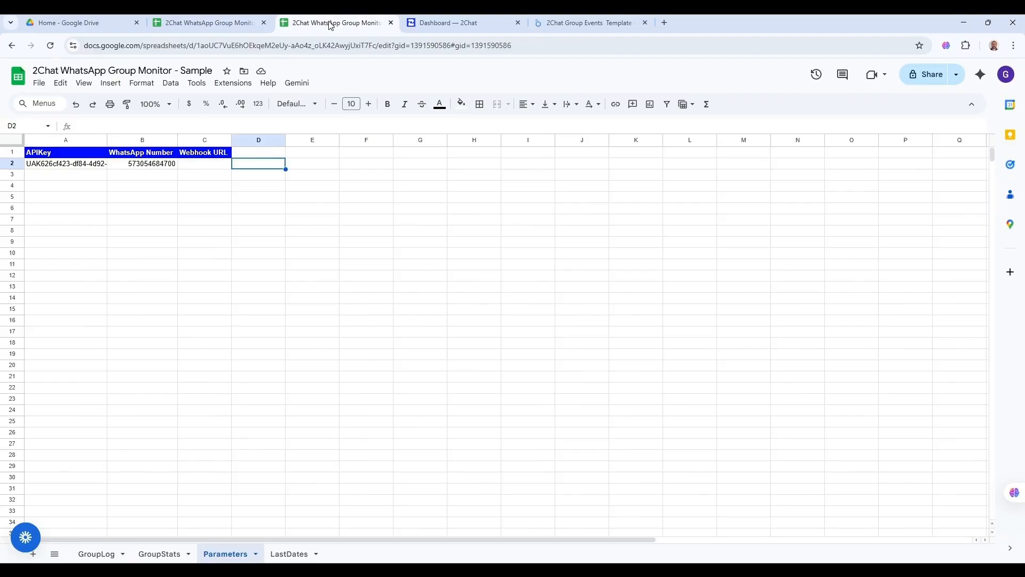
{"action": "left_click", "coordinate": [226, 221]}
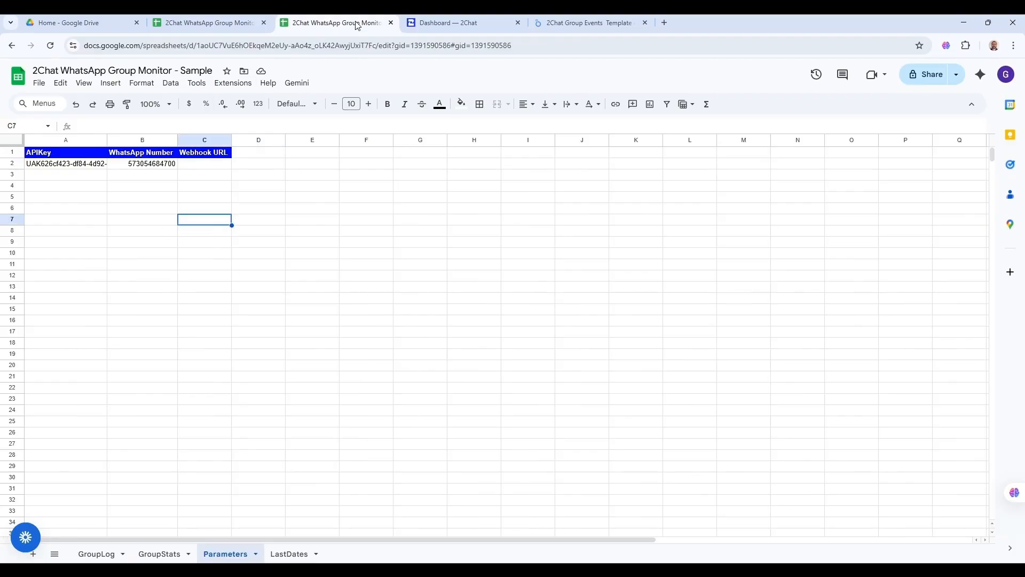
{"action": "left_click", "coordinate": [569, 23]}
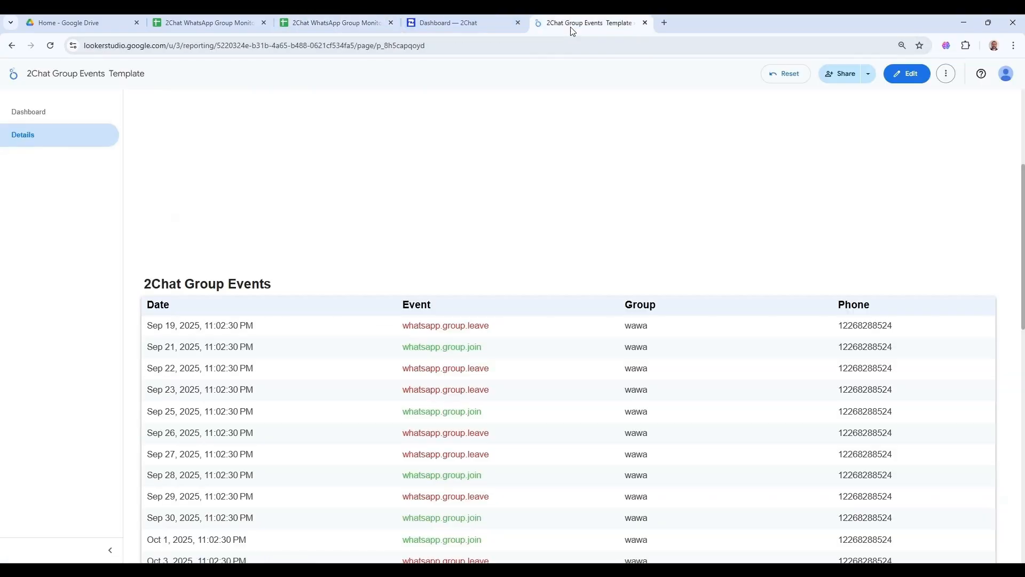
{"action": "left_click", "coordinate": [350, 18]}
{"action": "left_click", "coordinate": [156, 165]}
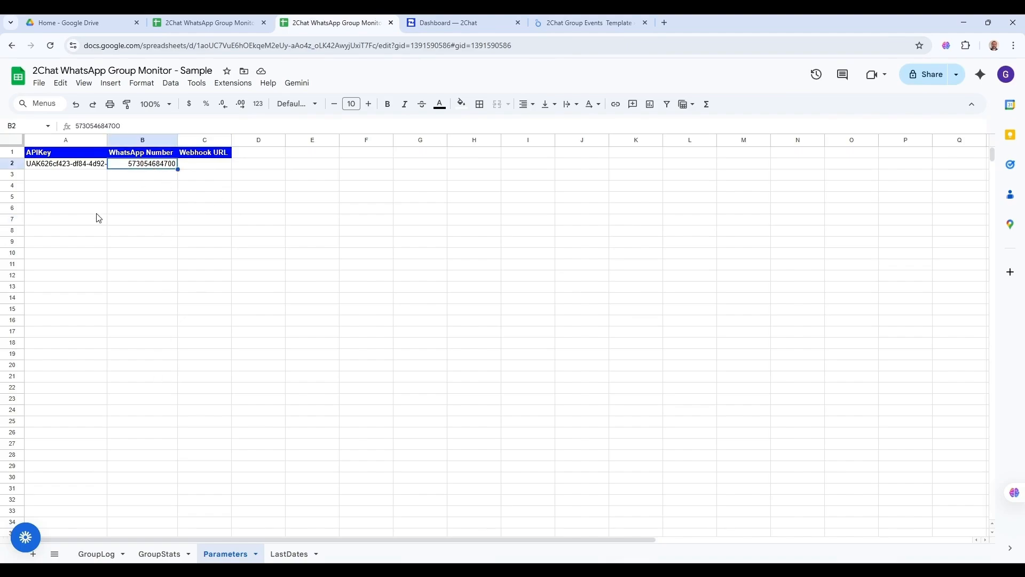
Step: Switch to the 2Chat web app and copy the Google Sheets API key from the developers' API access list
{"action": "left_click", "coordinate": [470, 23]}
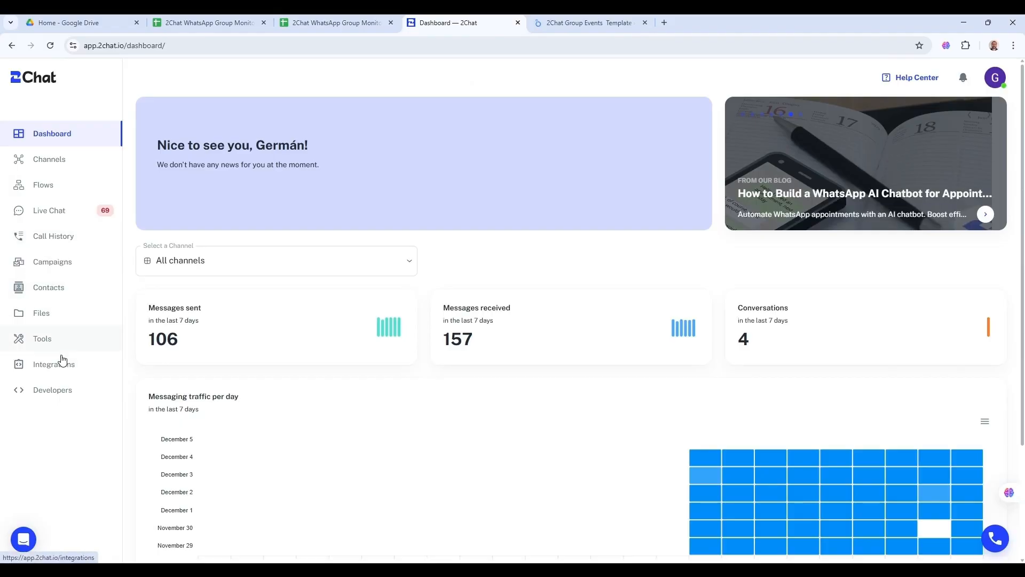
{"action": "left_click", "coordinate": [52, 392]}
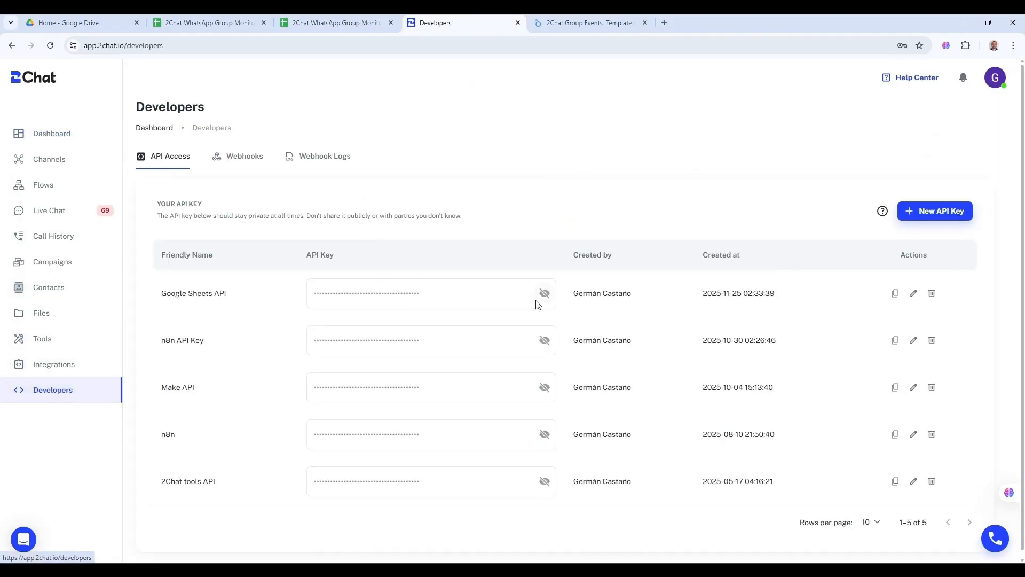
{"action": "left_click", "coordinate": [895, 293]}
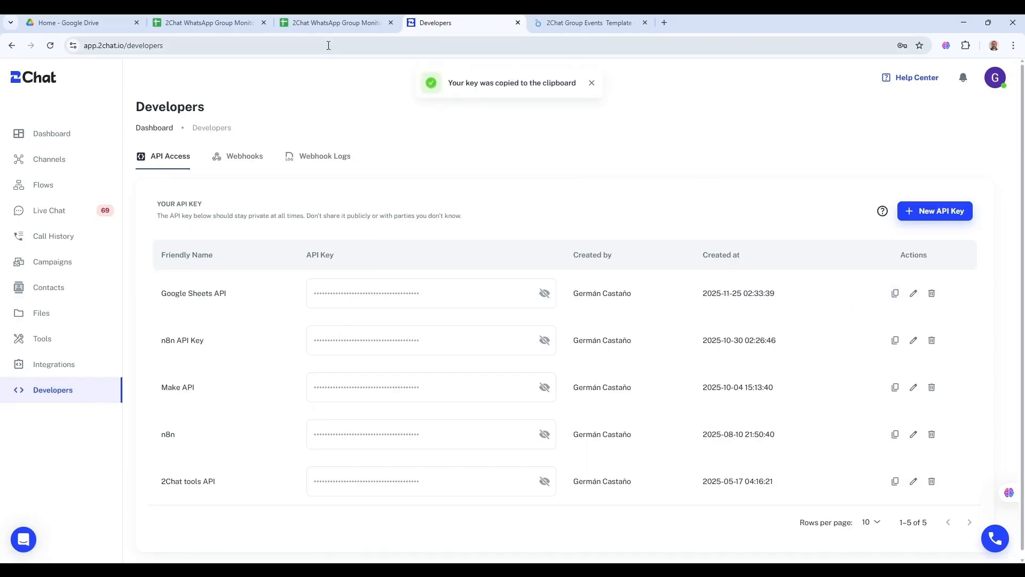
Step: Switch to the 2Chat WhatsApp Group Monitor - Sample spreadsheet and check the APIKey and WhatsApp Number entries on its Parameters sheet
{"action": "left_click", "coordinate": [331, 22]}
{"action": "left_click", "coordinate": [75, 165]}
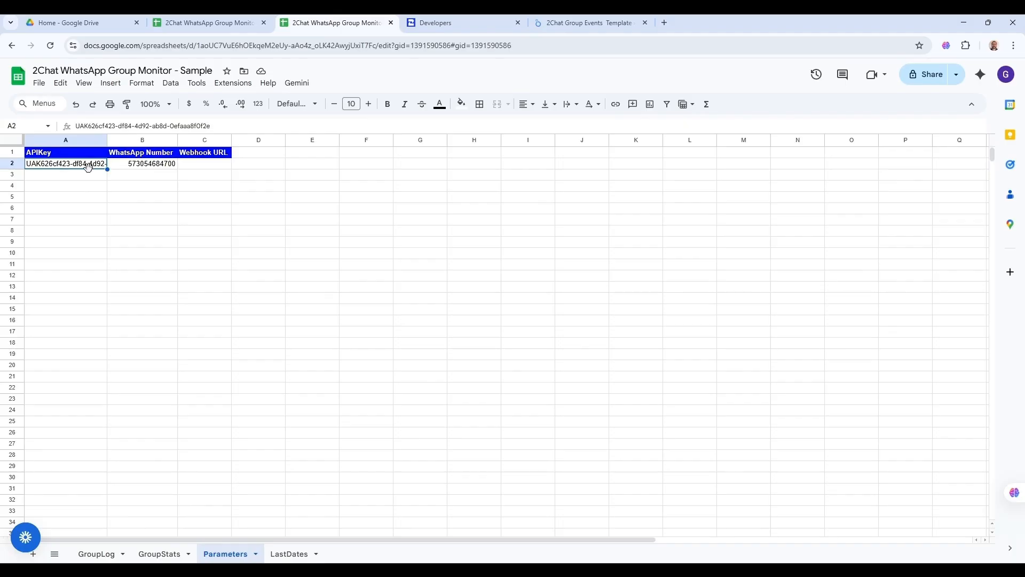
{"action": "left_click", "coordinate": [148, 170]}
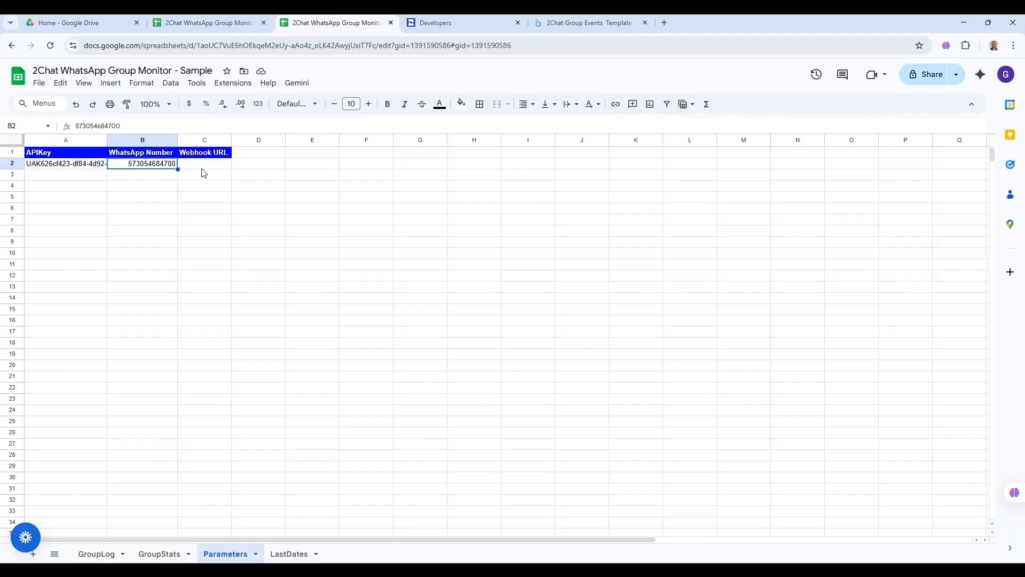
{"action": "left_click", "coordinate": [557, 23]}
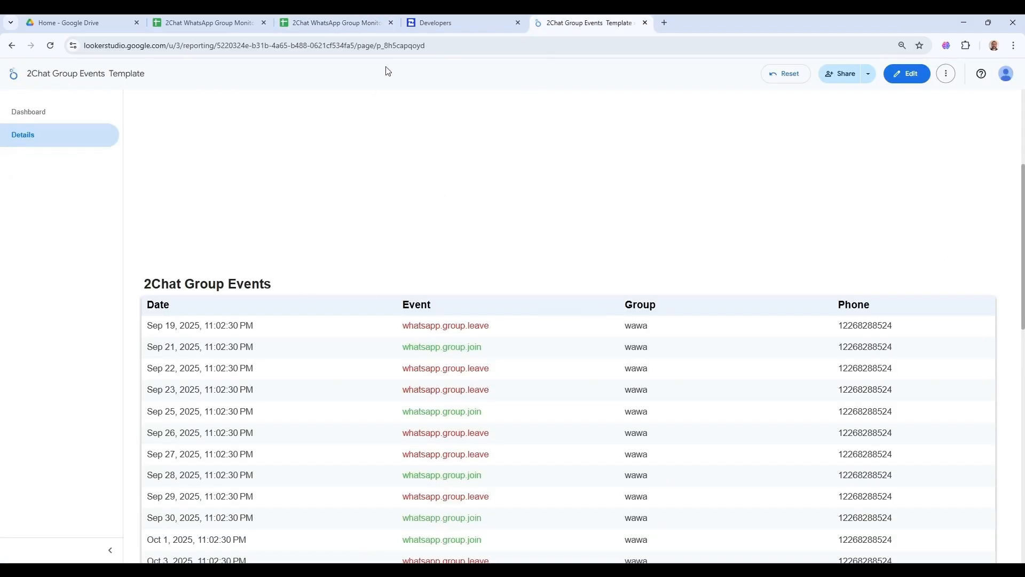
{"action": "left_click", "coordinate": [435, 24]}
{"action": "left_click", "coordinate": [68, 169]}
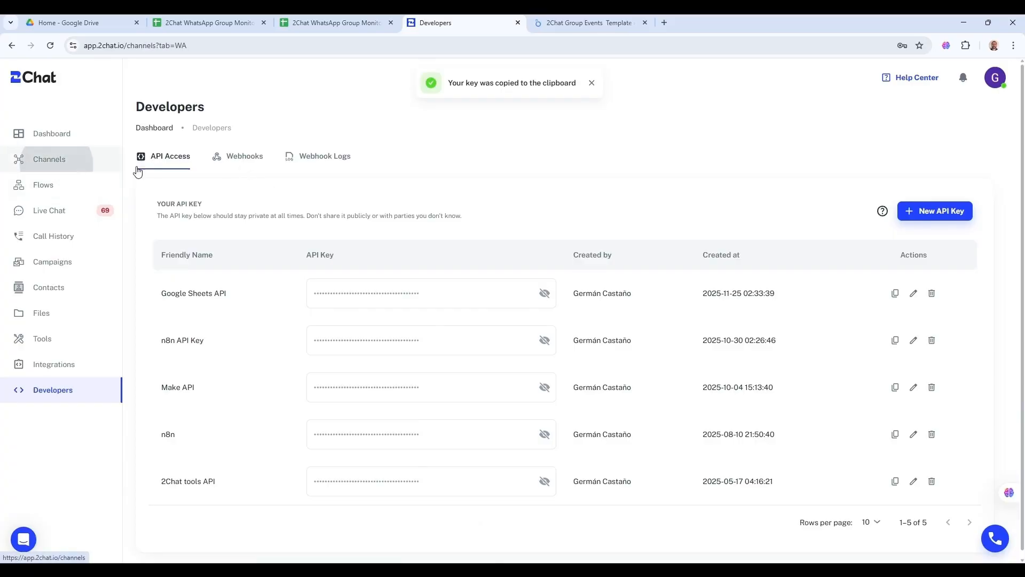
{"action": "left_click_drag", "start_coordinate": [744, 236], "coordinate": [662, 236]}
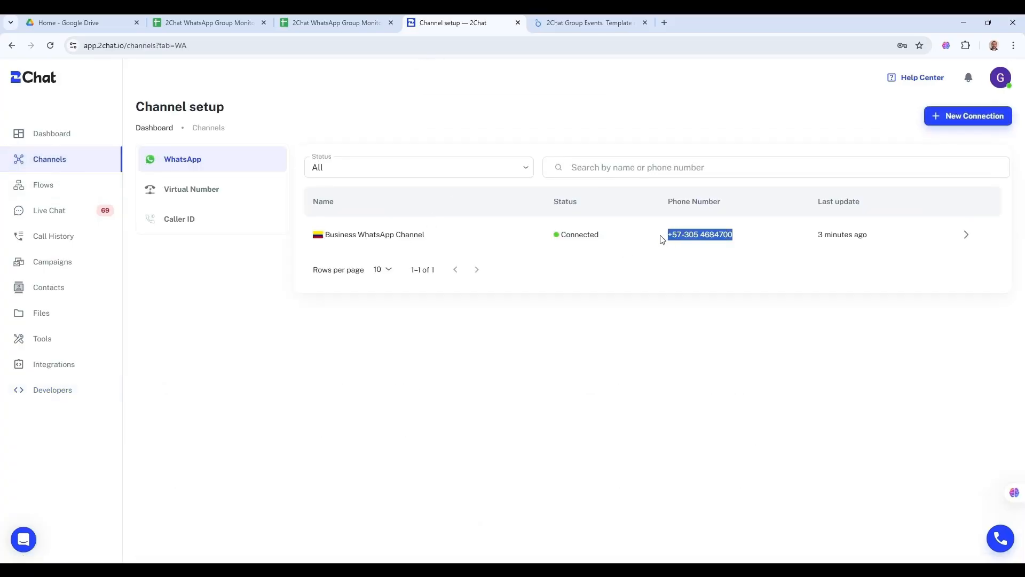
Step: Switch to the Sample spreadsheet, select the empty Webhook URL cell C2, and open the attached Apps Script project, accepting the signed-in account
{"action": "left_click", "coordinate": [326, 23]}
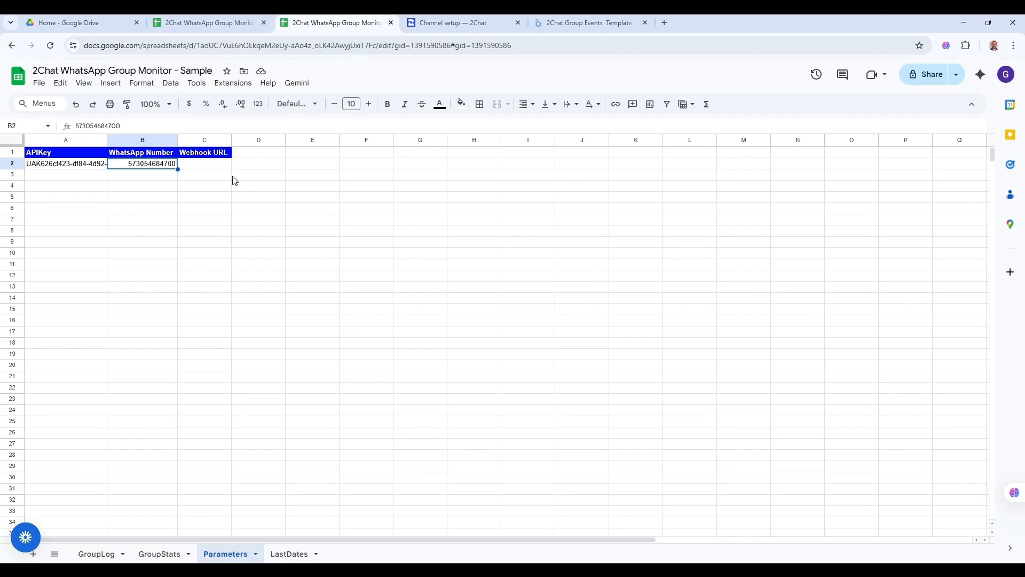
{"action": "left_click", "coordinate": [212, 169]}
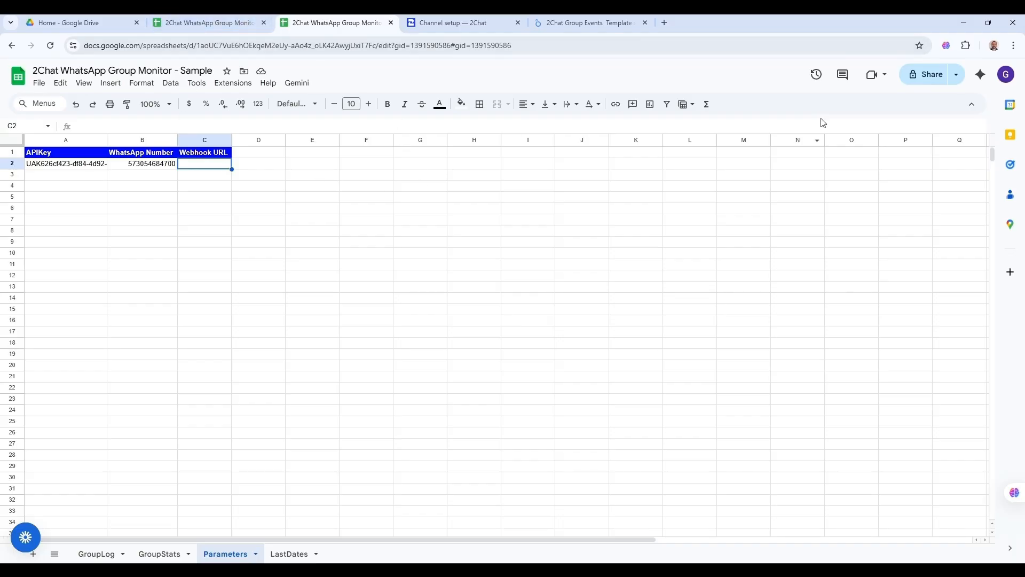
{"action": "left_click", "coordinate": [241, 85]}
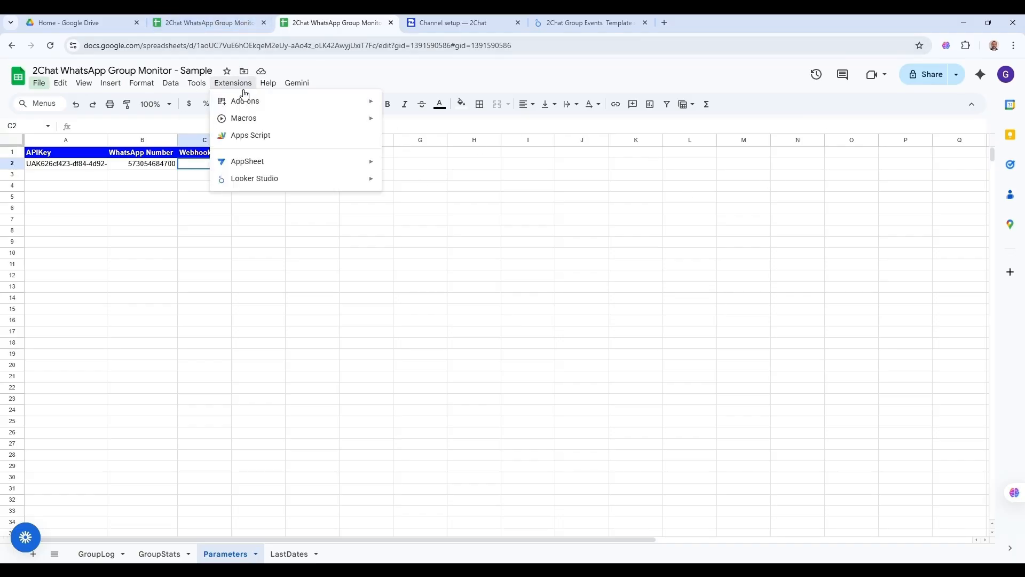
{"action": "left_click", "coordinate": [254, 139]}
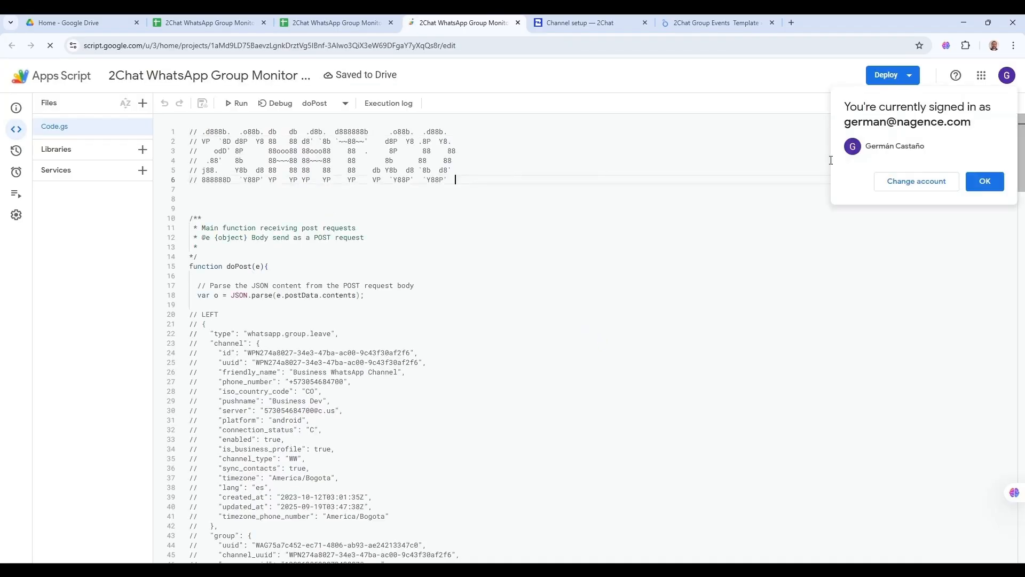
{"action": "left_click", "coordinate": [980, 183]}
Step: Start a new deployment of type Web app and give it the description v1
{"action": "left_click", "coordinate": [904, 78]}
{"action": "left_click", "coordinate": [901, 103]}
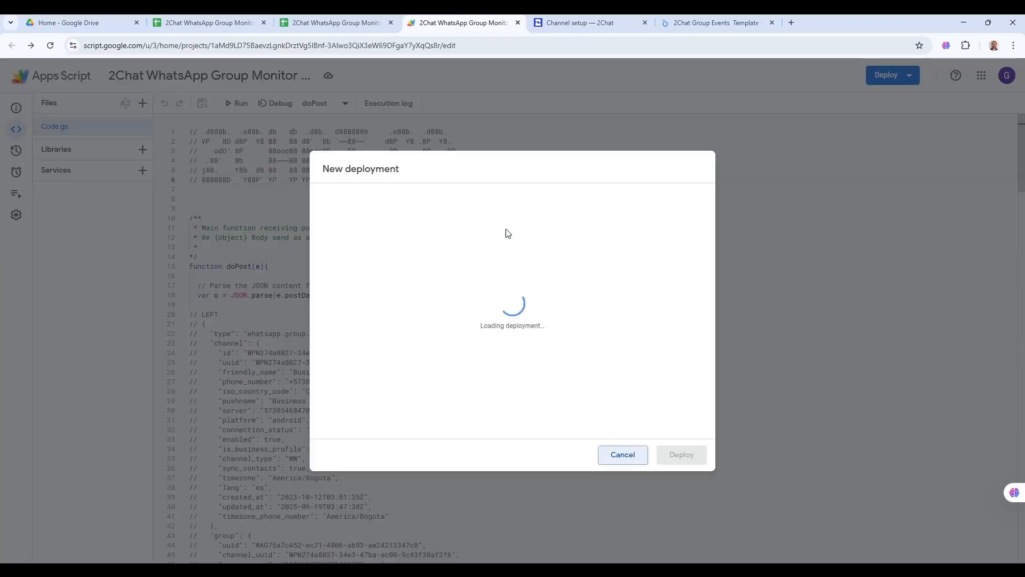
{"action": "left_click", "coordinate": [509, 248]}
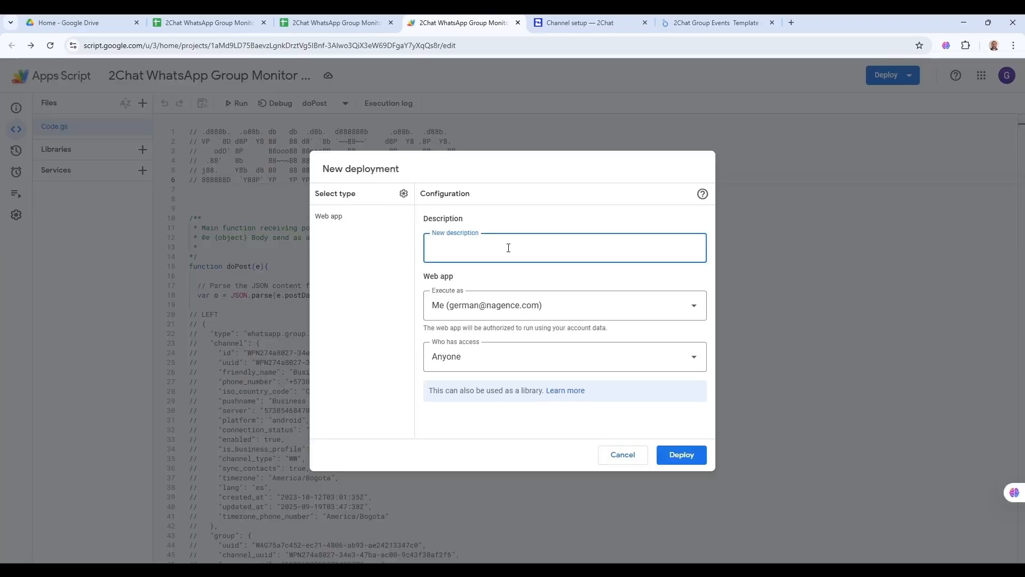
{"action": "left_click", "coordinate": [403, 193]}
{"action": "left_click", "coordinate": [334, 223]}
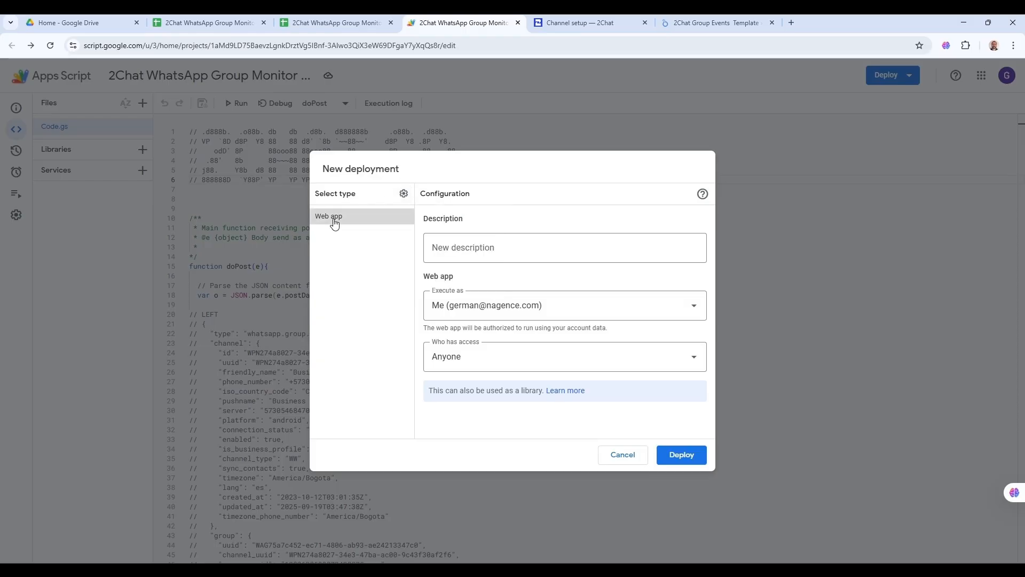
{"action": "left_click", "coordinate": [470, 250]}
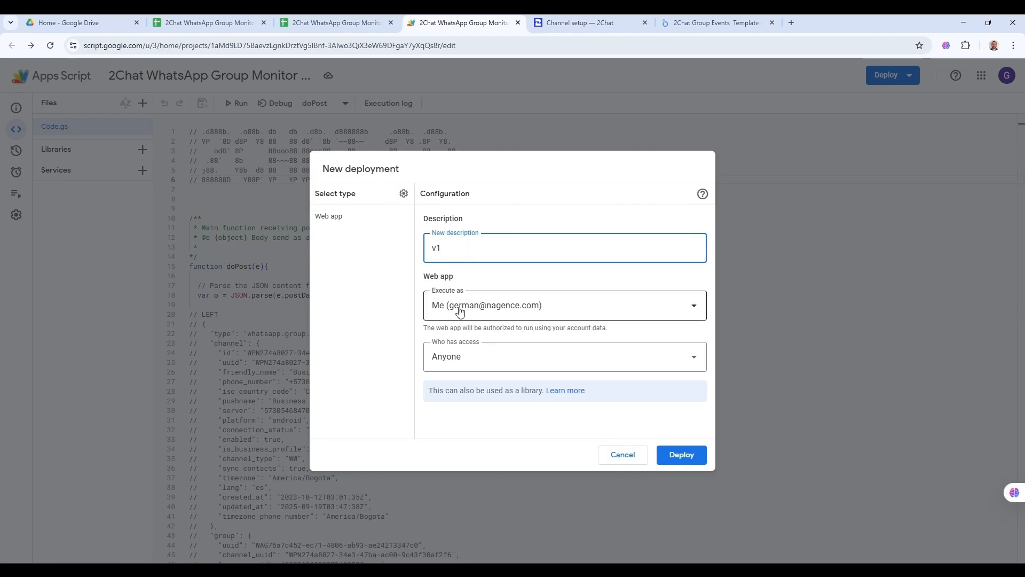
Step: Review the execution and access options, keep Execute as Me and access for Anyone, and deploy the web app
{"action": "left_click", "coordinate": [488, 312]}
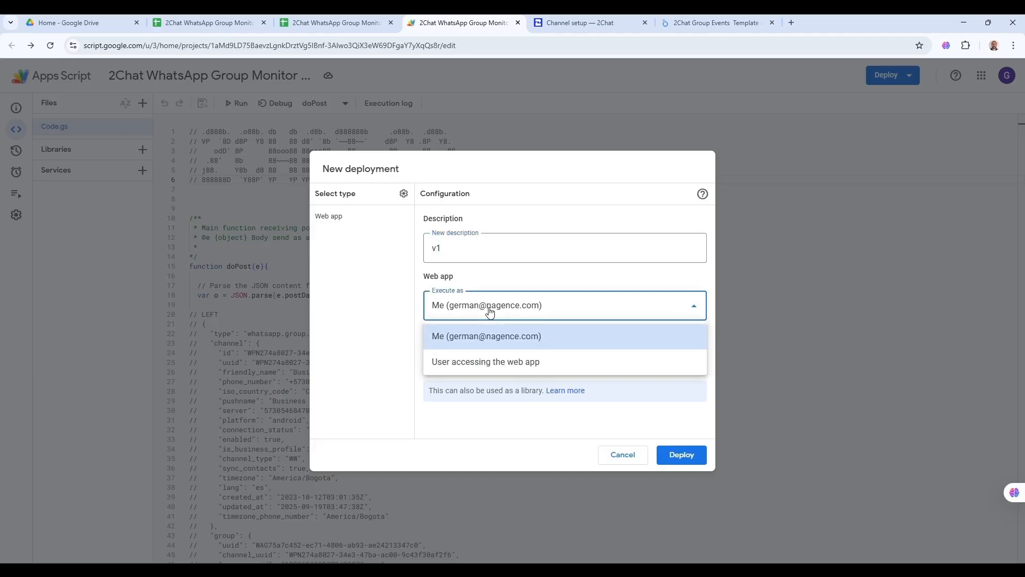
{"action": "left_click", "coordinate": [512, 291]}
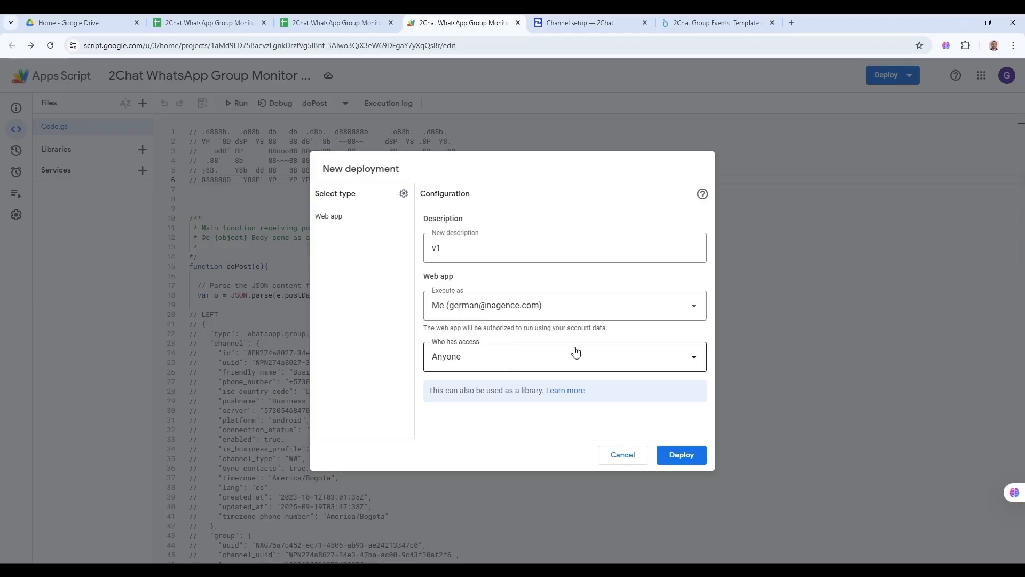
{"action": "left_click", "coordinate": [498, 356]}
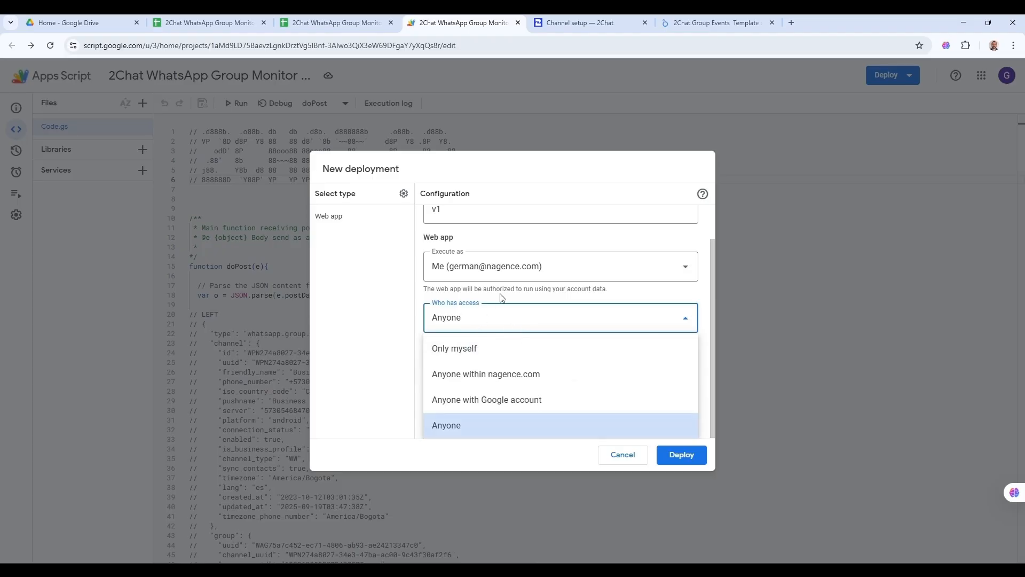
{"action": "left_click", "coordinate": [502, 297]}
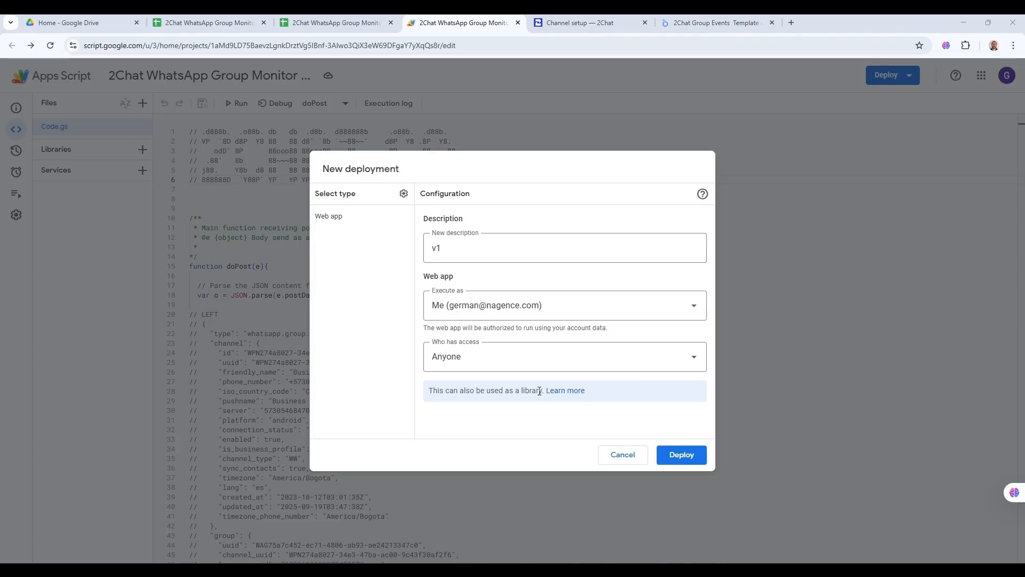
{"action": "left_click", "coordinate": [696, 462]}
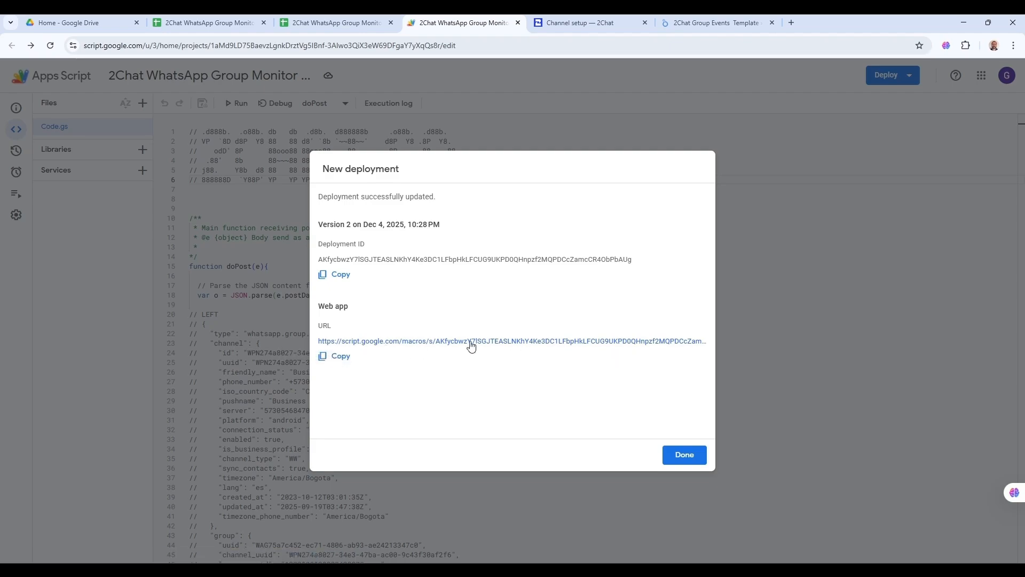
Step: Copy the deployed web app's URL into the Webhook URL cell C2 of the Sample spreadsheet's Parameters sheet
{"action": "left_click", "coordinate": [342, 357]}
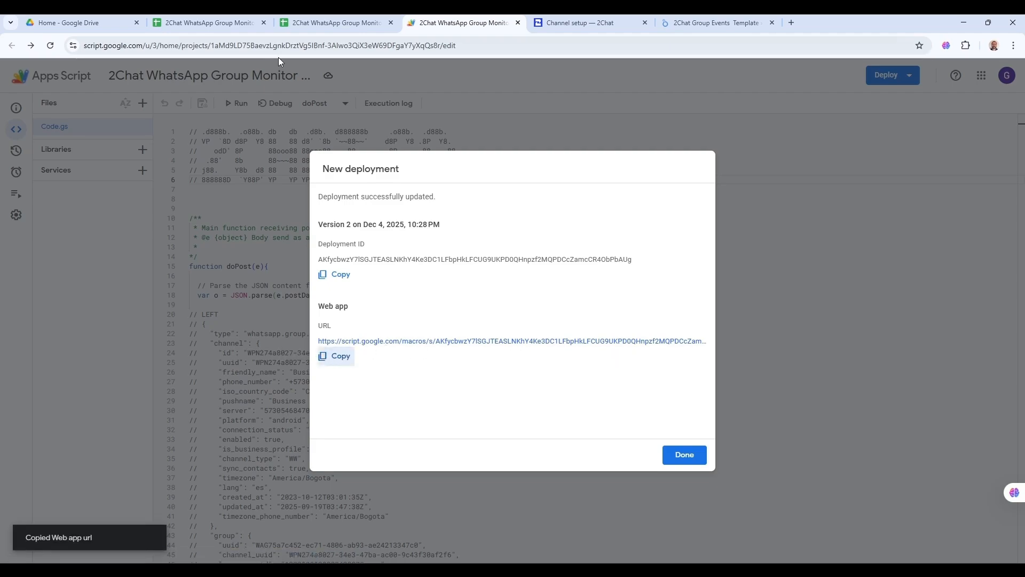
{"action": "left_click", "coordinate": [315, 23]}
{"action": "left_click", "coordinate": [174, 125]}
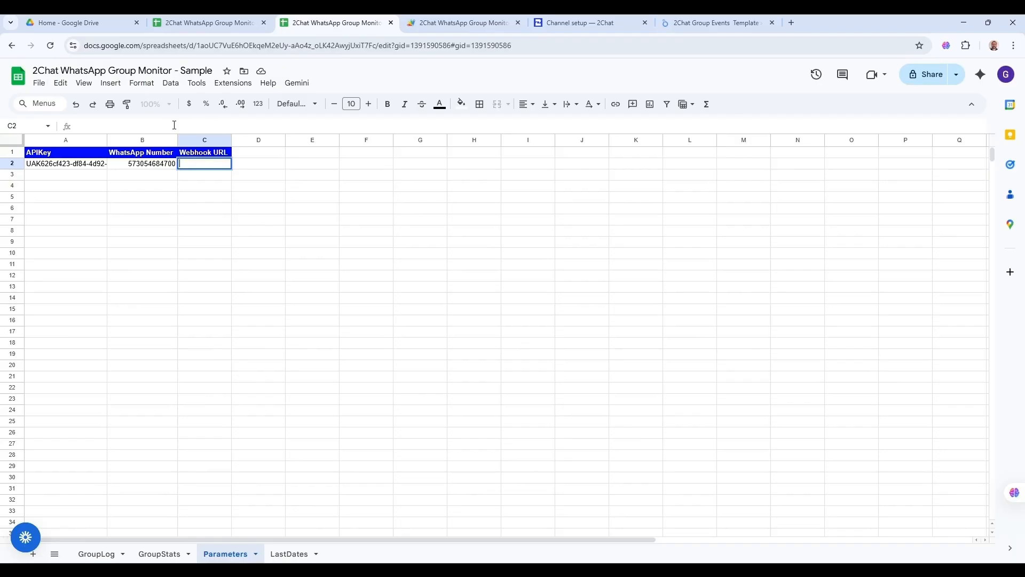
{"action": "key", "text": "ctrl+v"}
{"action": "key", "text": "Return"}
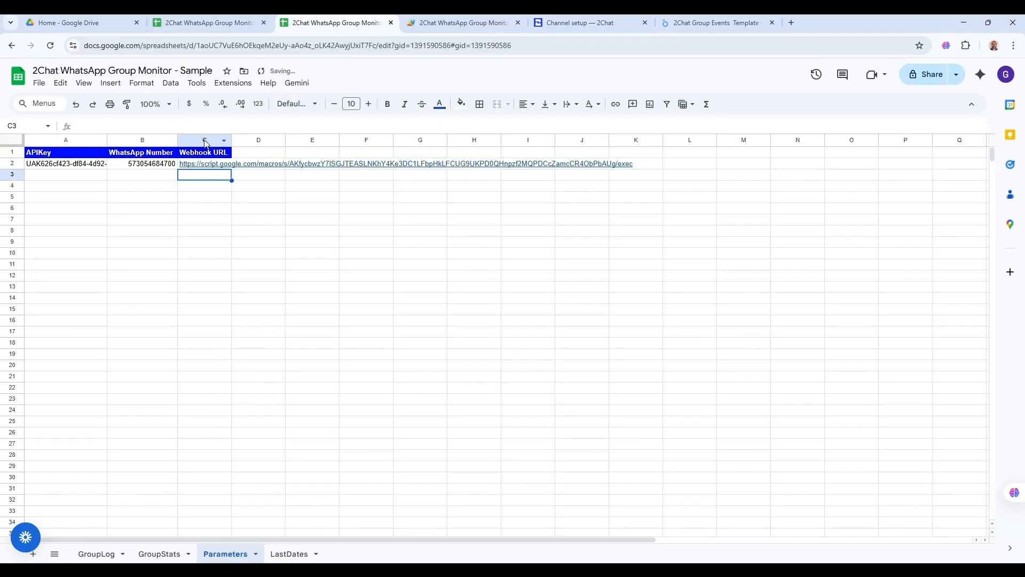
Step: Switch back to the Apps Script project, close the deployment dialog, and select getWhatsappGroups as the function to run
{"action": "left_click", "coordinate": [464, 22]}
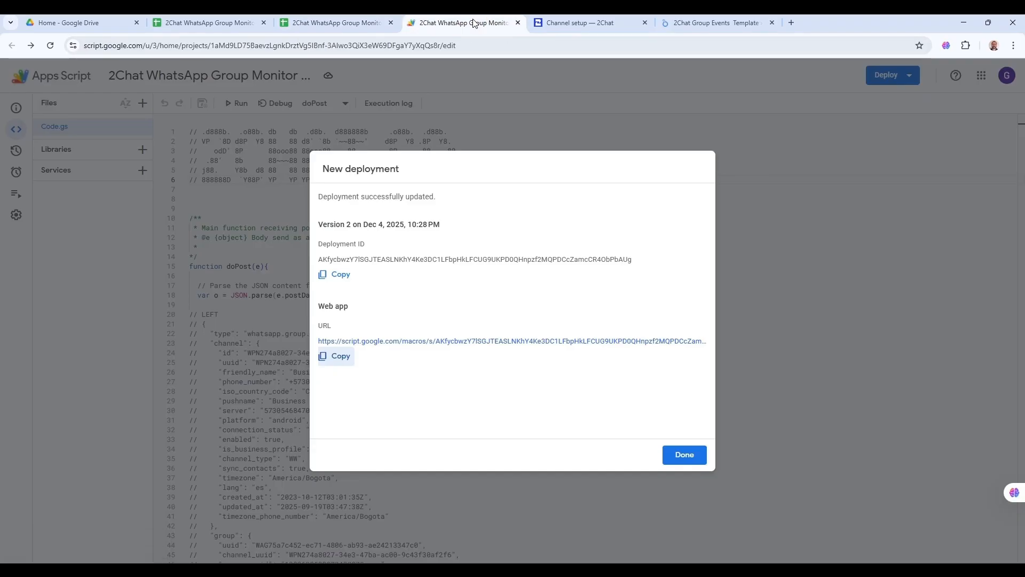
{"action": "left_click", "coordinate": [685, 455]}
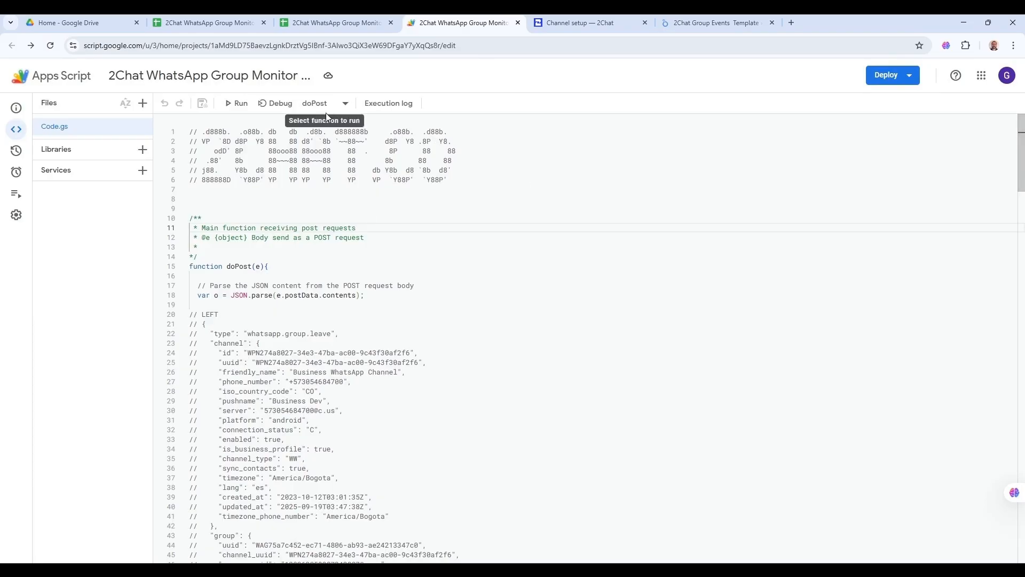
{"action": "left_click", "coordinate": [345, 105]}
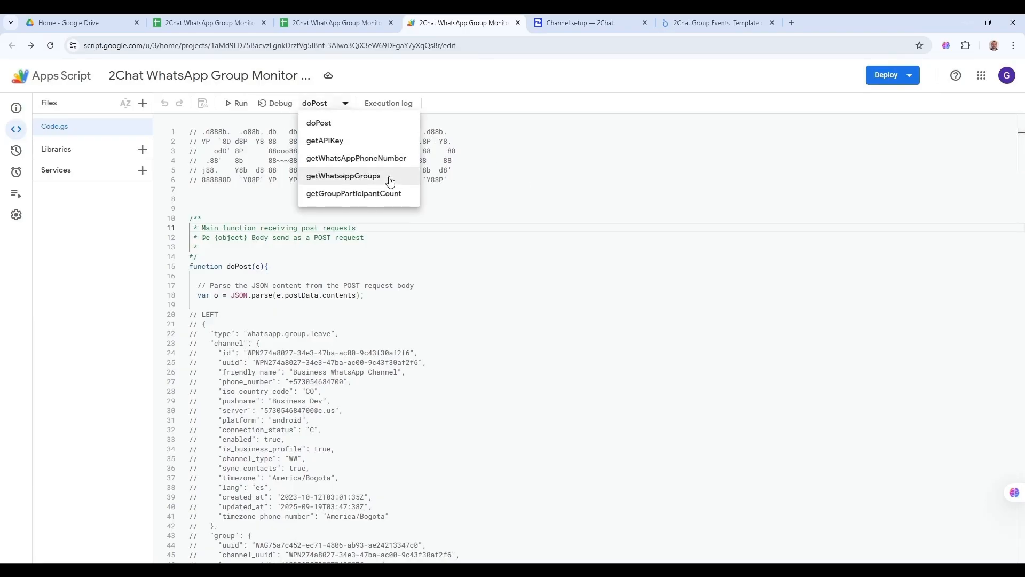
{"action": "left_click", "coordinate": [360, 177]}
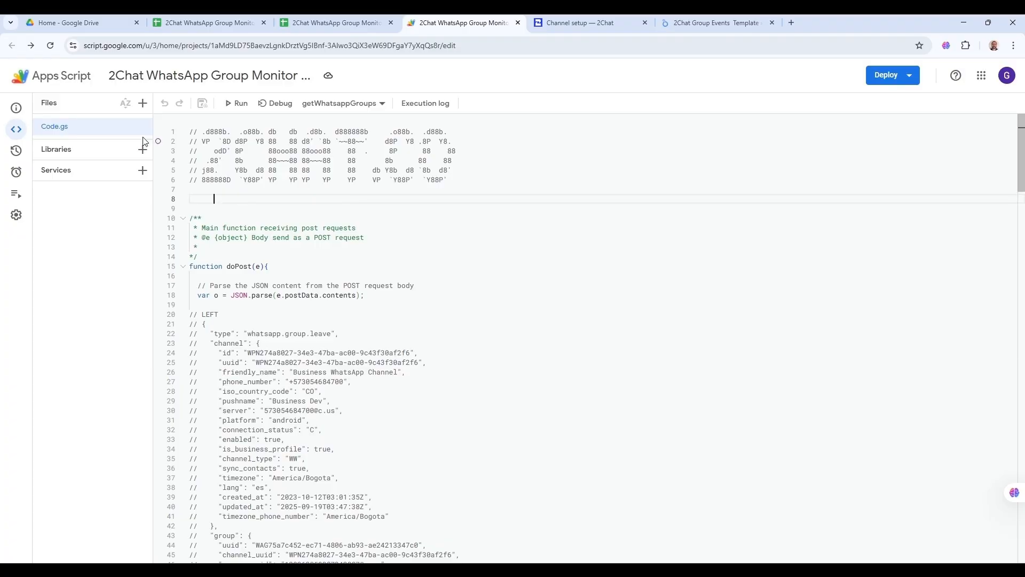
Step: Start a new trigger for the script project and choose getWhatsappGroups as the function it runs
{"action": "mouse_move", "coordinate": [18, 195]}
{"action": "left_click", "coordinate": [37, 179]}
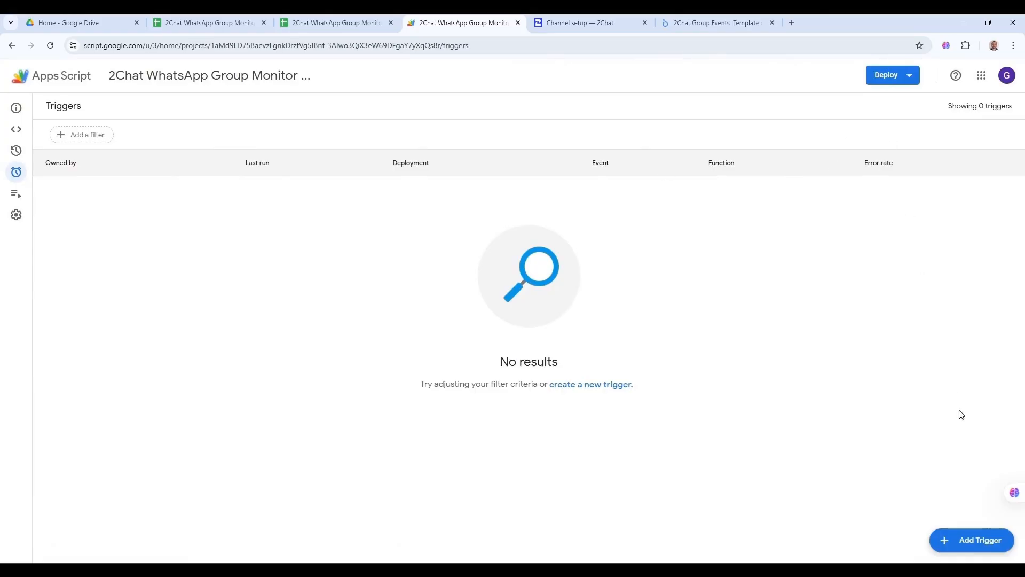
{"action": "left_click", "coordinate": [971, 540]}
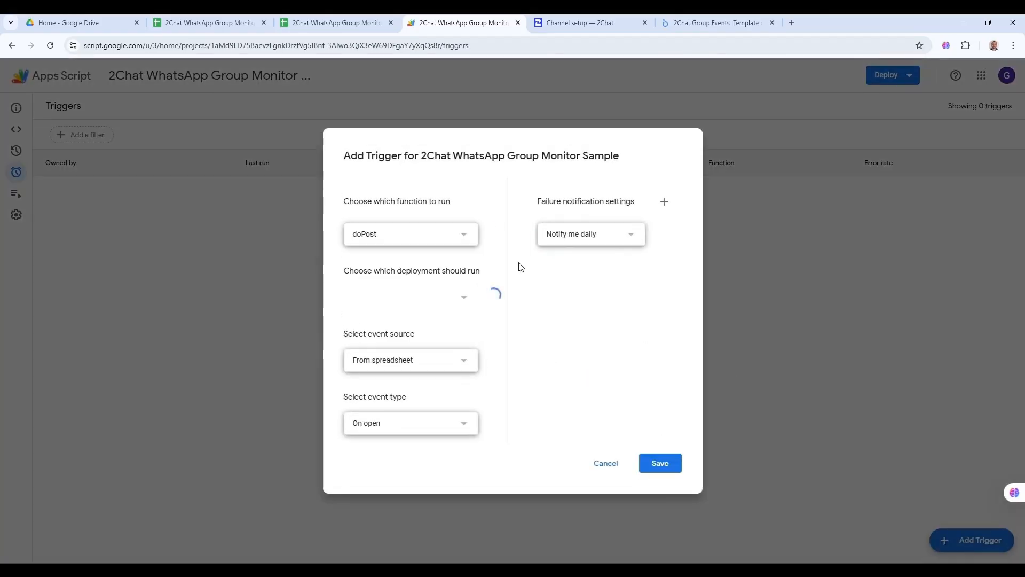
{"action": "left_click", "coordinate": [415, 235]}
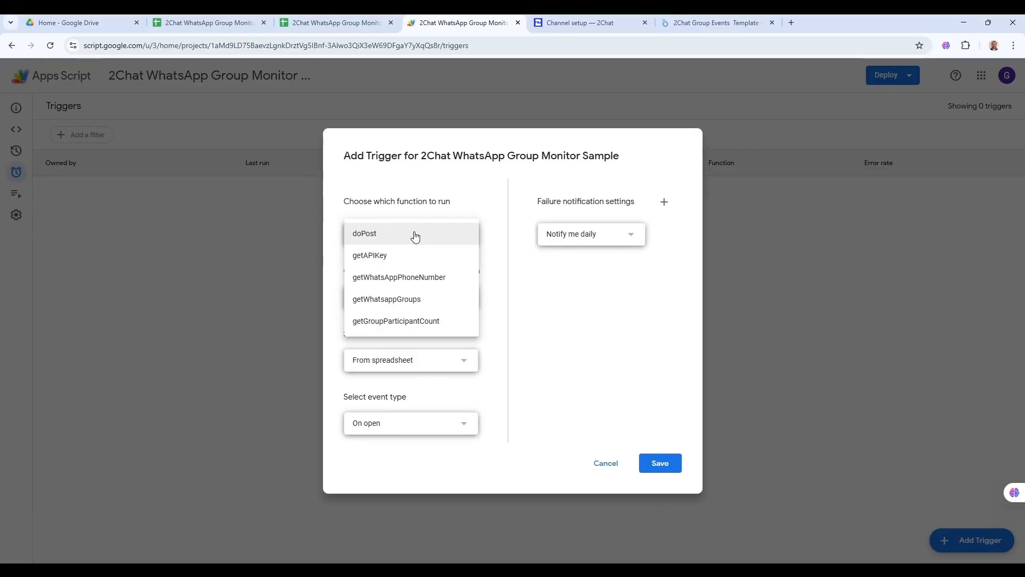
{"action": "left_click", "coordinate": [398, 299]}
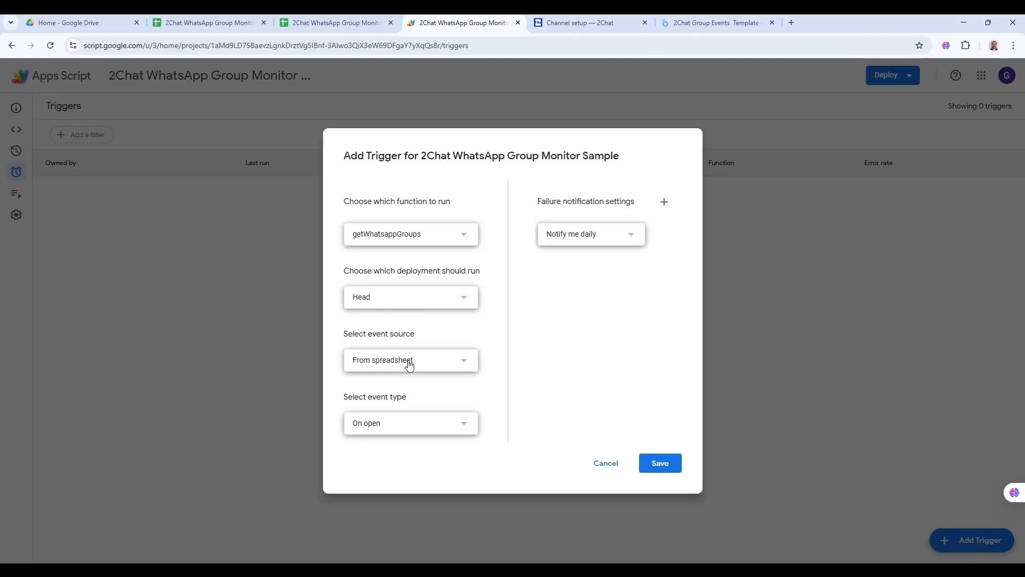
Step: Set the getWhatsappGroups trigger to a time-driven day timer running from 11pm to midnight, and save it
{"action": "left_click", "coordinate": [390, 427]}
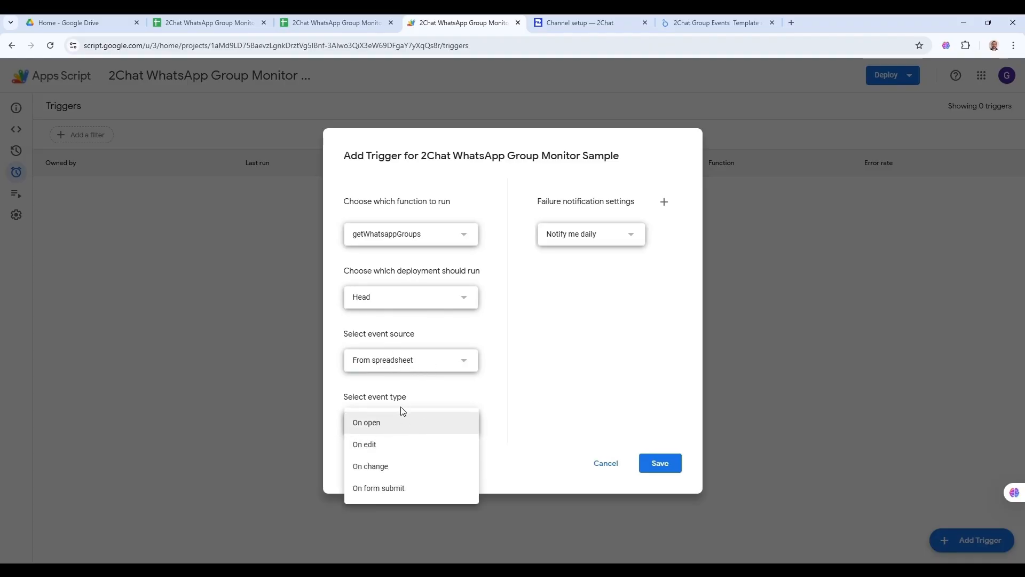
{"action": "left_click", "coordinate": [397, 361]}
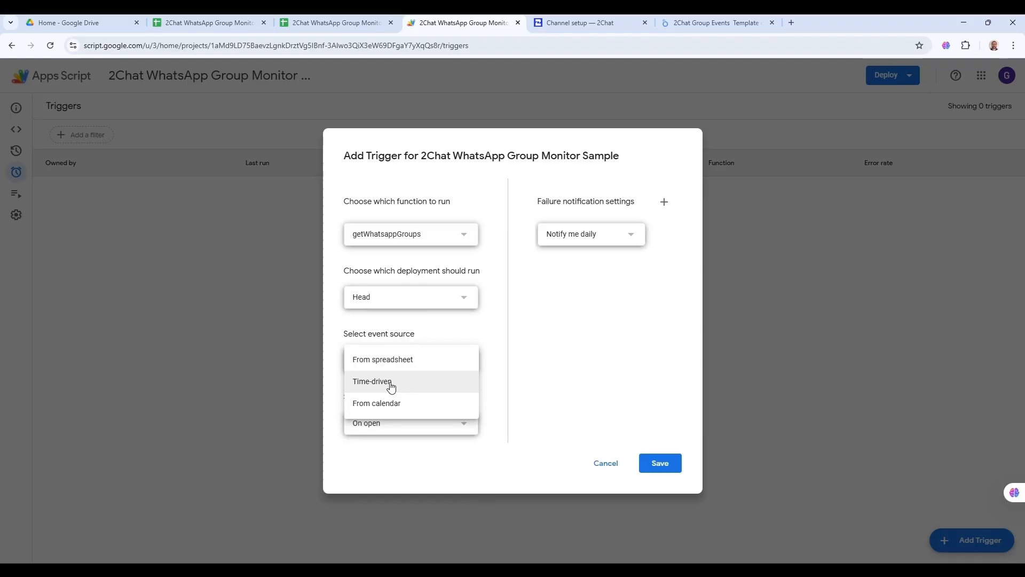
{"action": "left_click", "coordinate": [392, 386]}
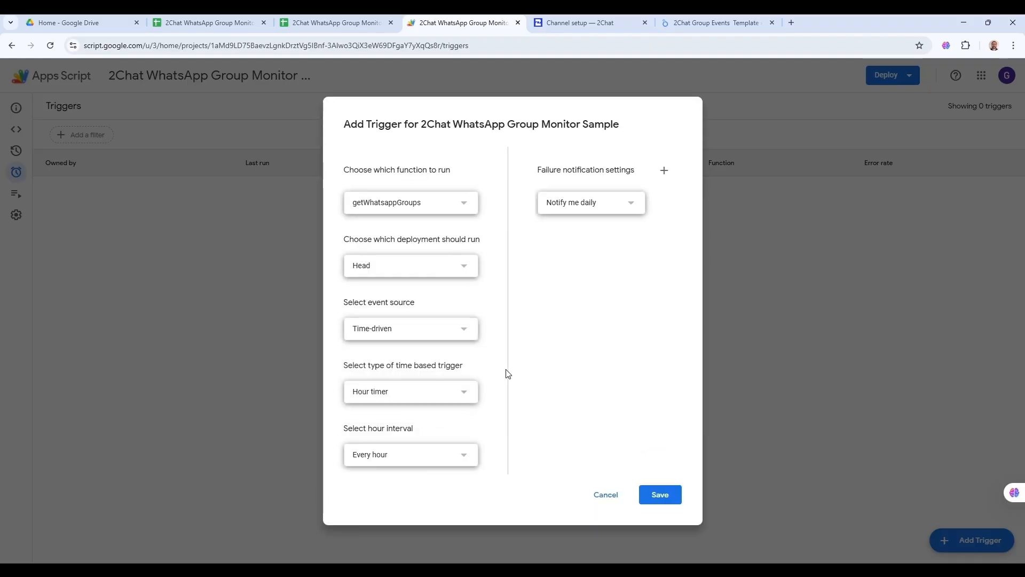
{"action": "left_click", "coordinate": [402, 402]}
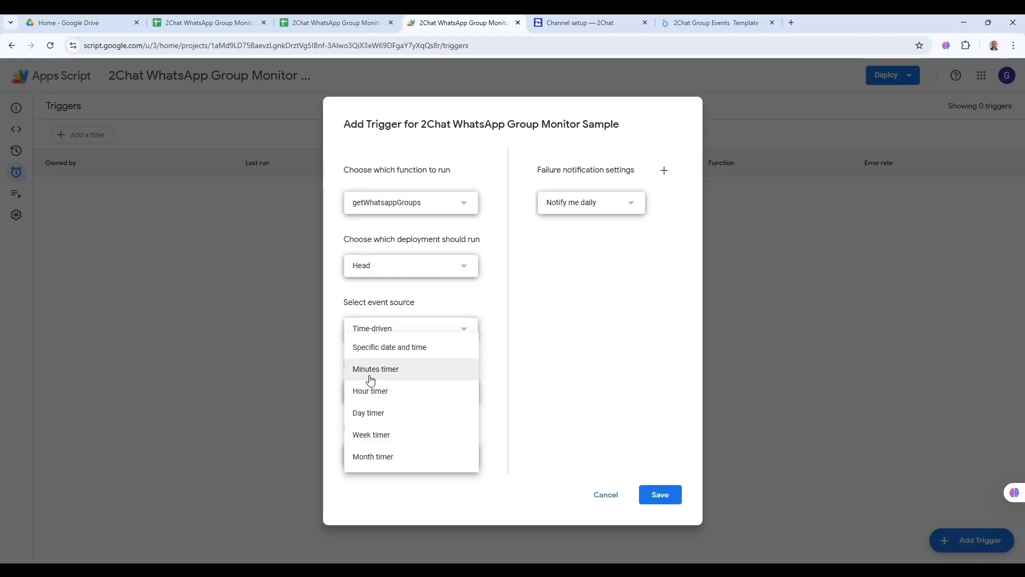
{"action": "left_click", "coordinate": [375, 418]}
{"action": "left_click", "coordinate": [413, 451]}
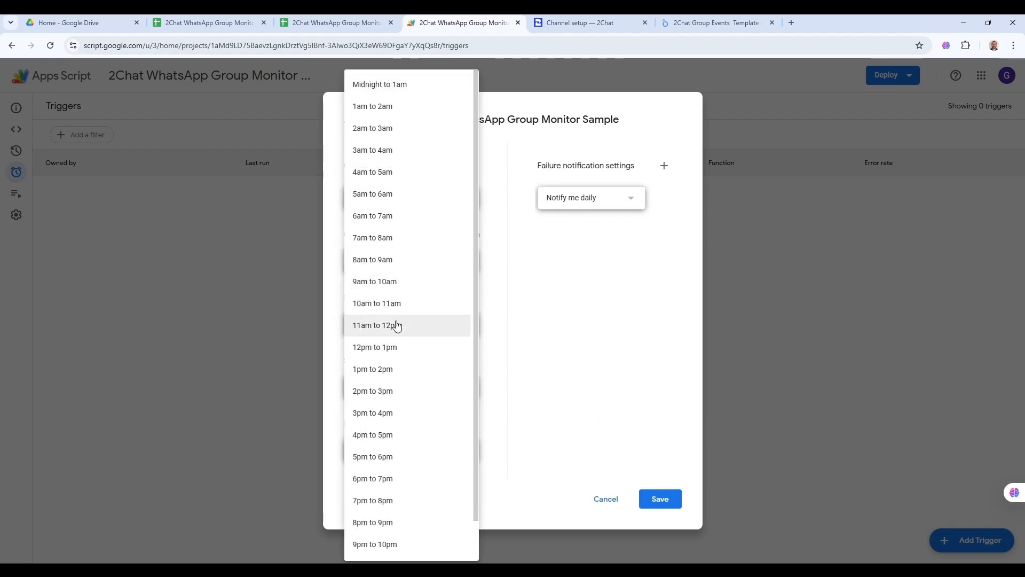
{"action": "scroll", "coordinate": [399, 352], "scroll_direction": "down", "scroll_amount": 1}
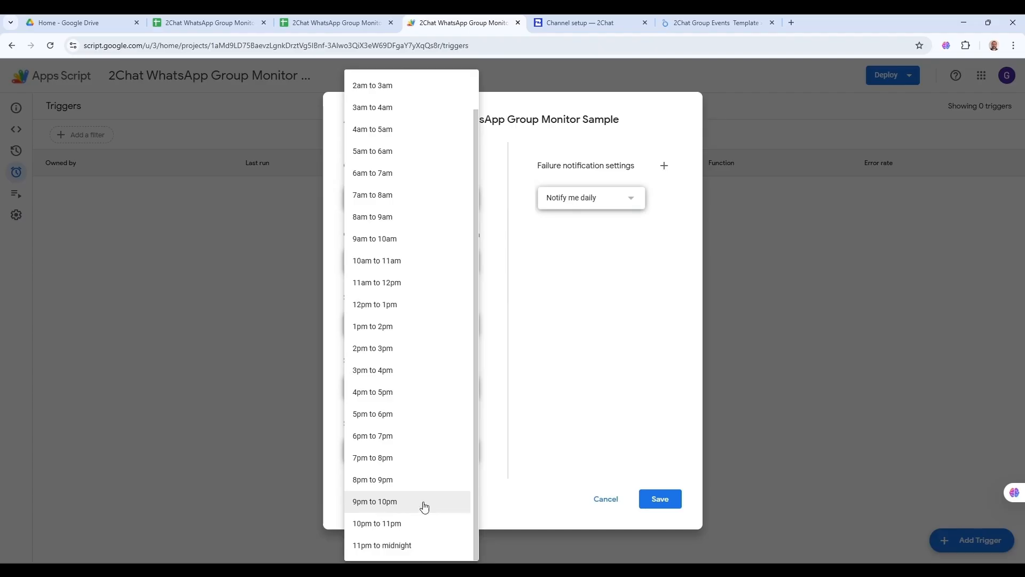
{"action": "left_click", "coordinate": [398, 546]}
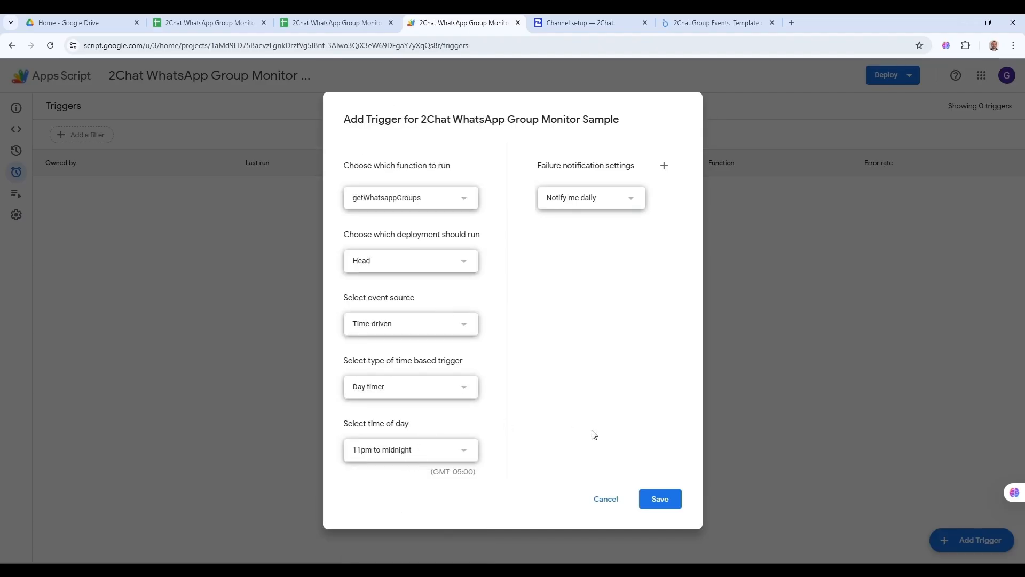
{"action": "left_click", "coordinate": [662, 501]}
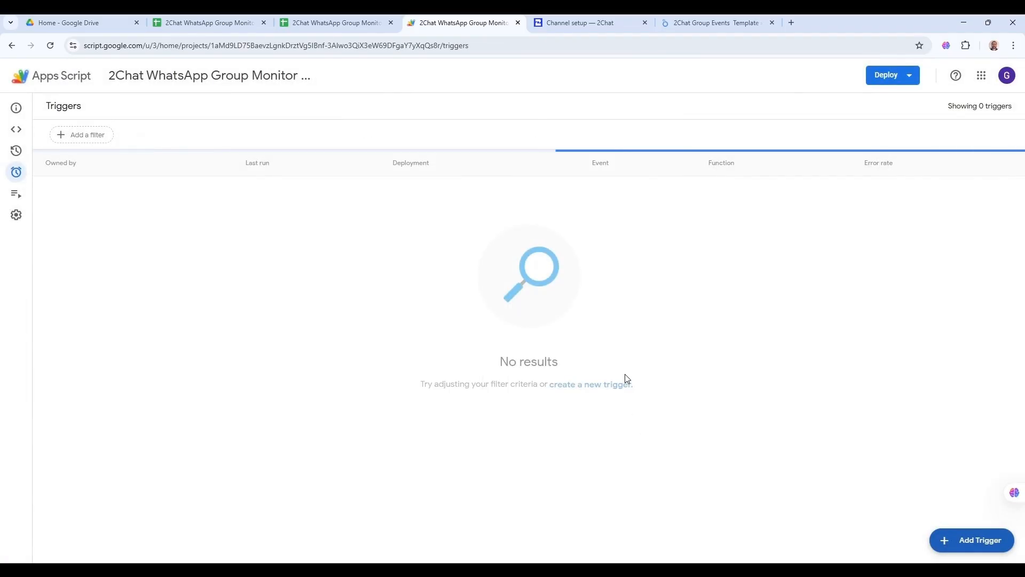
Step: Switch to the 2Chat Group Events Template report and examine the Total Participants per date chart on its Dashboard page
{"action": "left_click", "coordinate": [676, 23]}
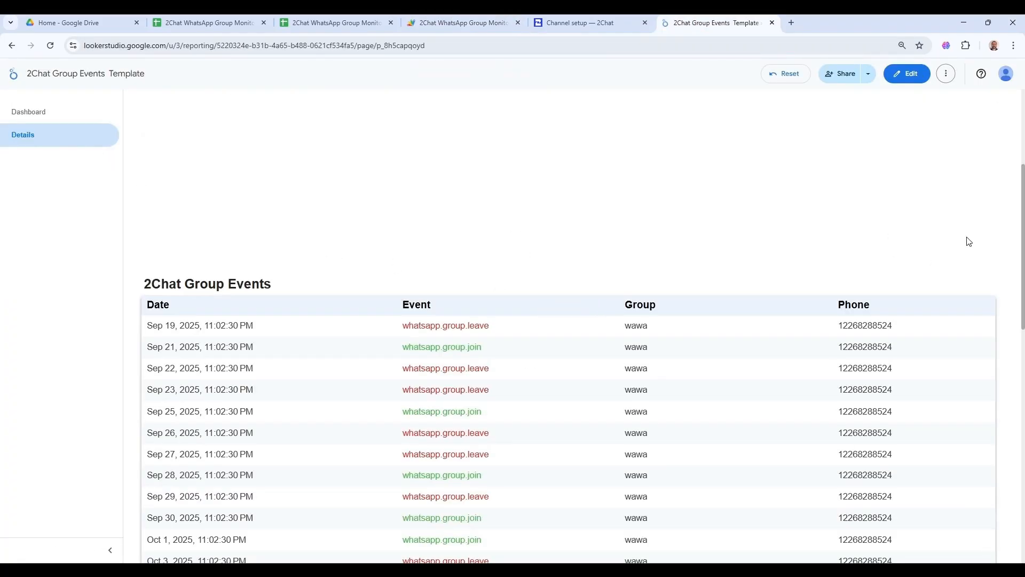
{"action": "scroll", "coordinate": [1004, 203], "scroll_direction": "up", "scroll_amount": 2}
{"action": "left_click", "coordinate": [38, 112]}
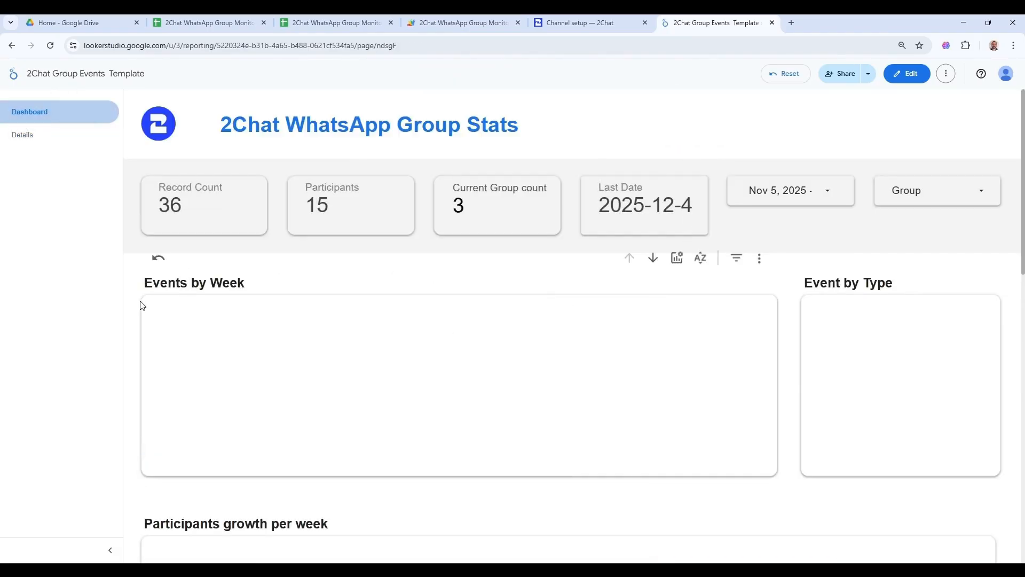
{"action": "scroll", "coordinate": [149, 299], "scroll_direction": "down", "scroll_amount": 10}
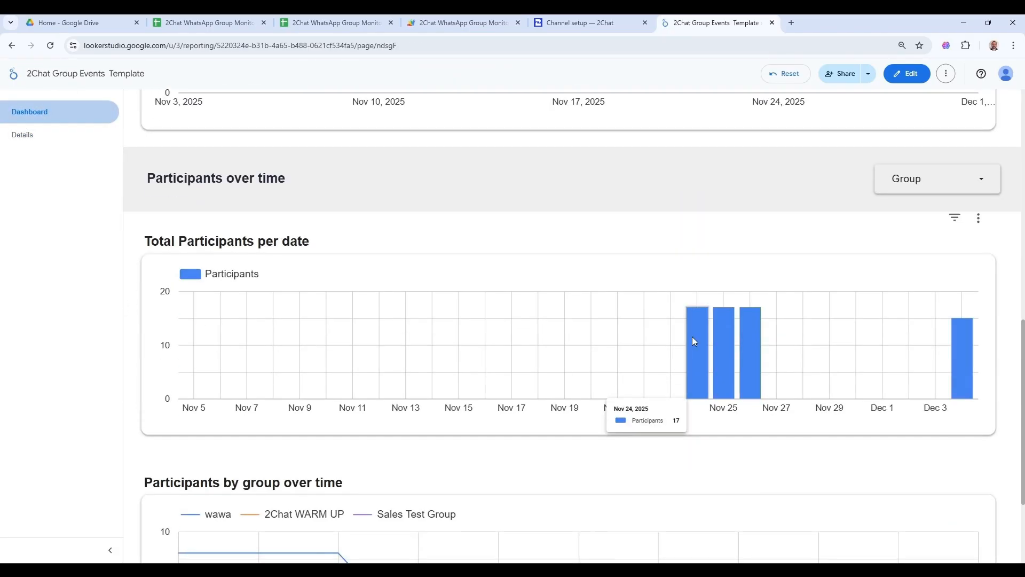
{"action": "mouse_move", "coordinate": [744, 332]}
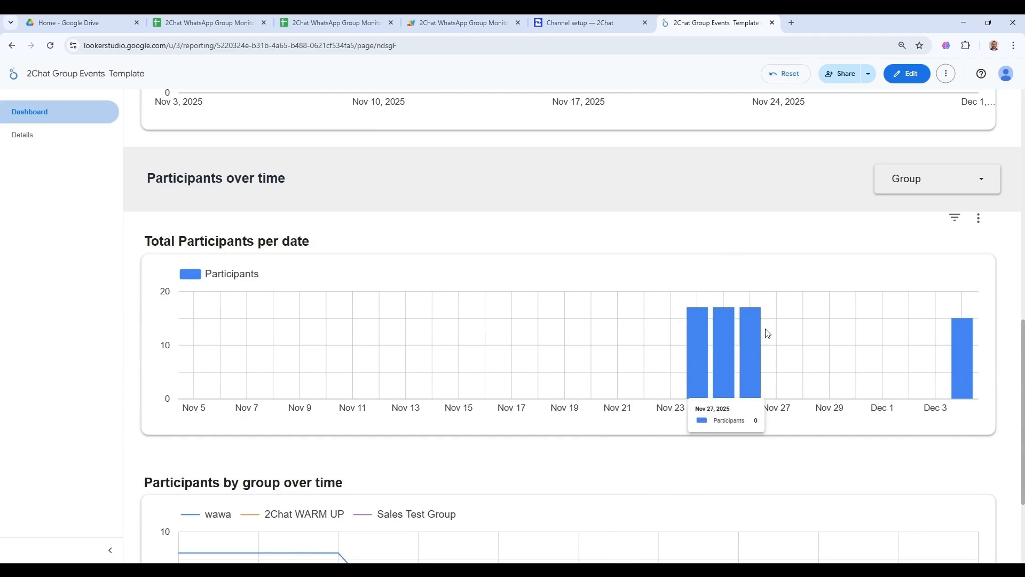
Step: Switch to the Sample spreadsheet and examine the group join and leave events recorded in its GroupLog sheet
{"action": "left_click", "coordinate": [337, 22]}
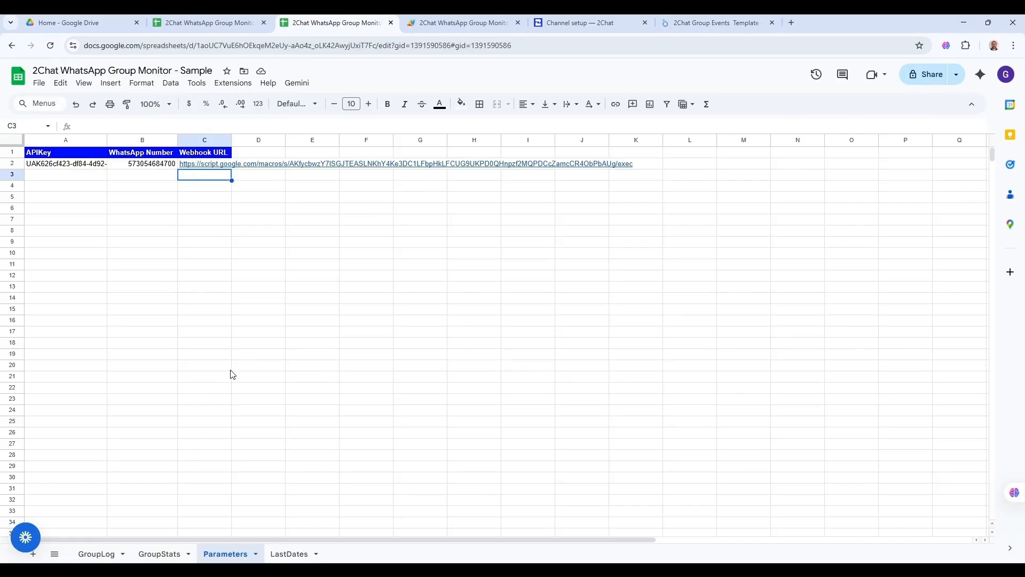
{"action": "left_click", "coordinate": [101, 555]}
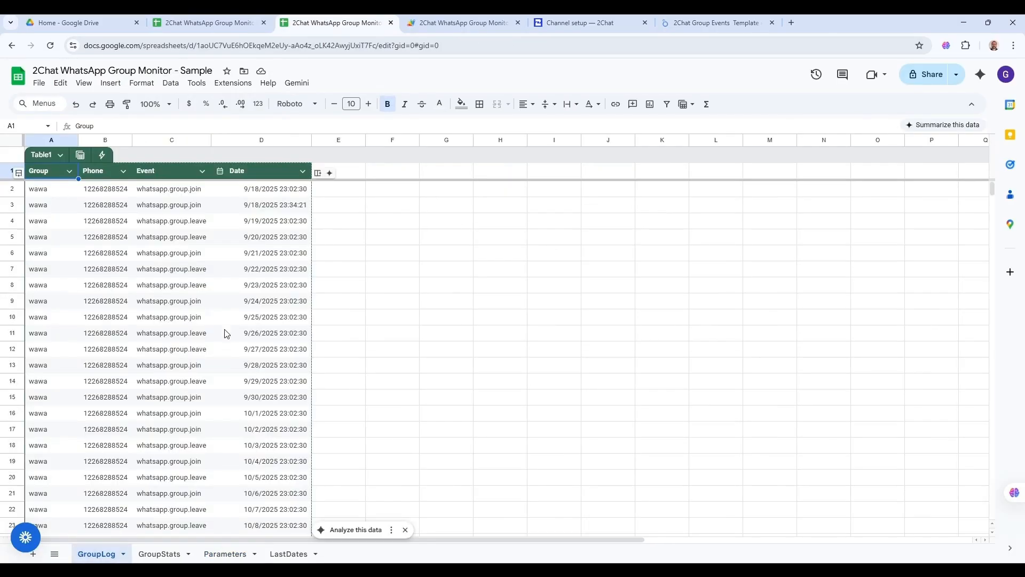
{"action": "left_click", "coordinate": [160, 192]}
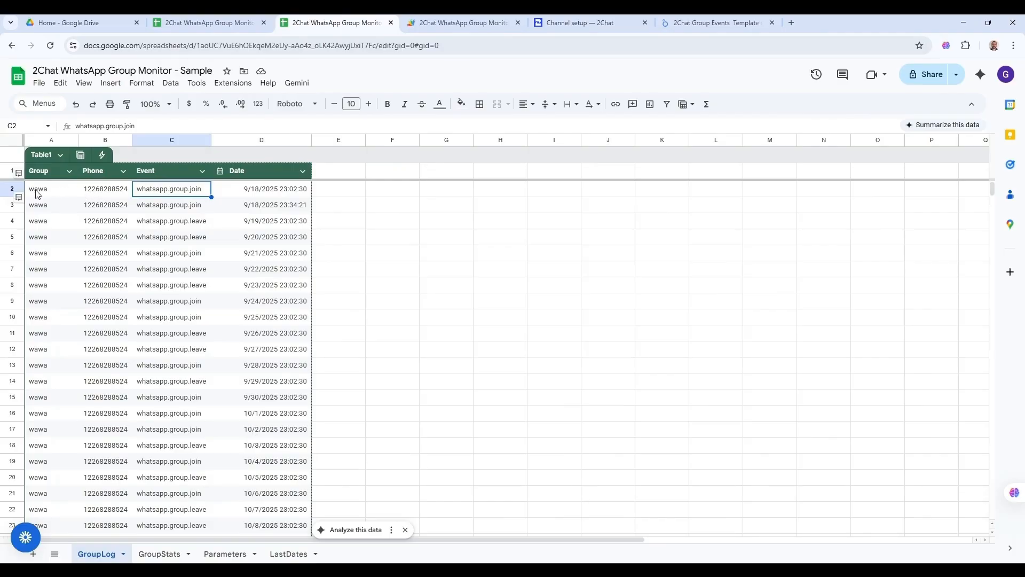
{"action": "left_click", "coordinate": [204, 220]}
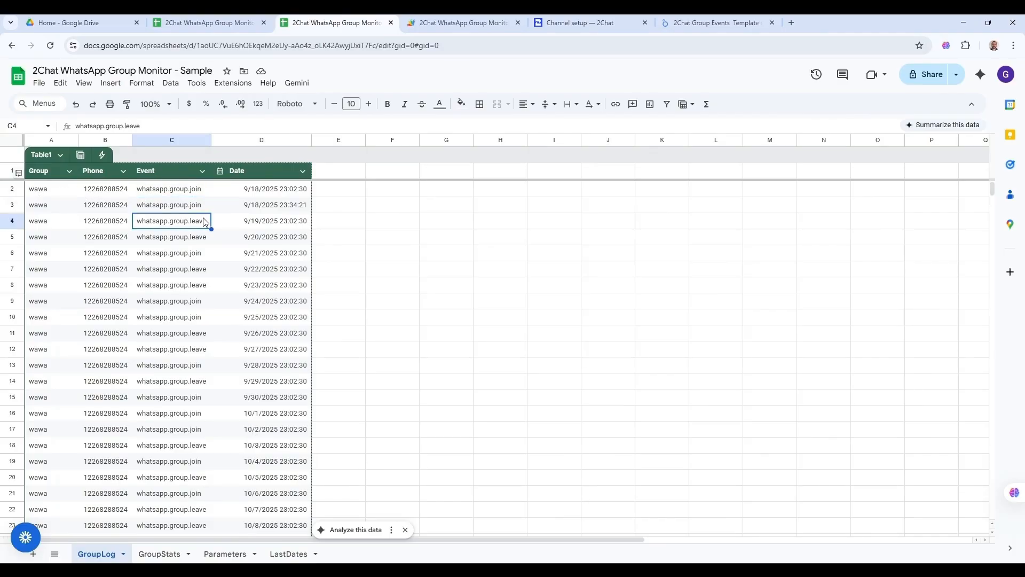
{"action": "left_click", "coordinate": [202, 191]}
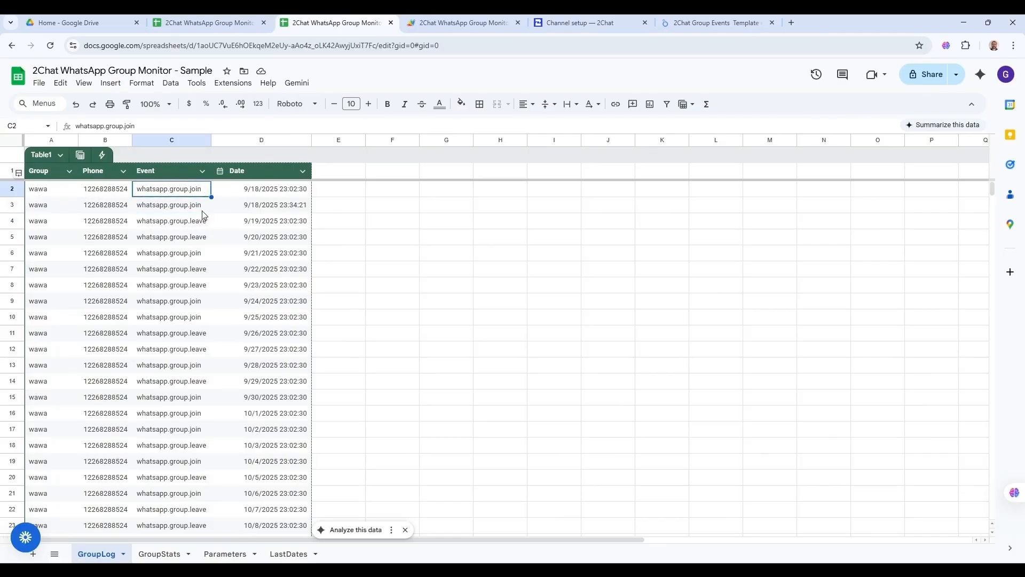
{"action": "left_click", "coordinate": [203, 211]}
{"action": "left_click", "coordinate": [200, 192]}
{"action": "left_click", "coordinate": [201, 208]}
{"action": "left_click", "coordinate": [200, 224]}
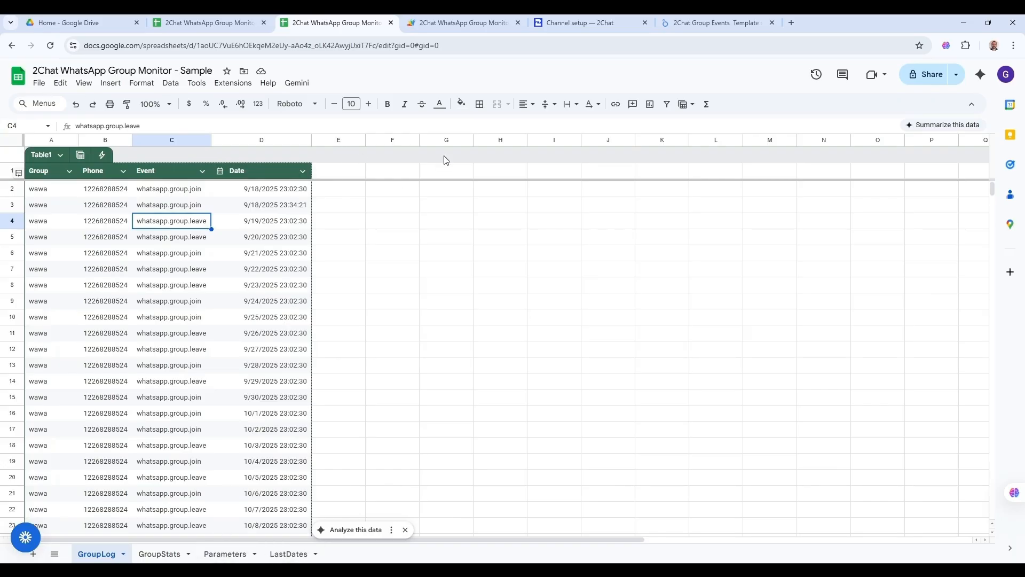
Step: Switch to 2Chat and open the list of webhooks in the Developers section
{"action": "left_click", "coordinate": [596, 22]}
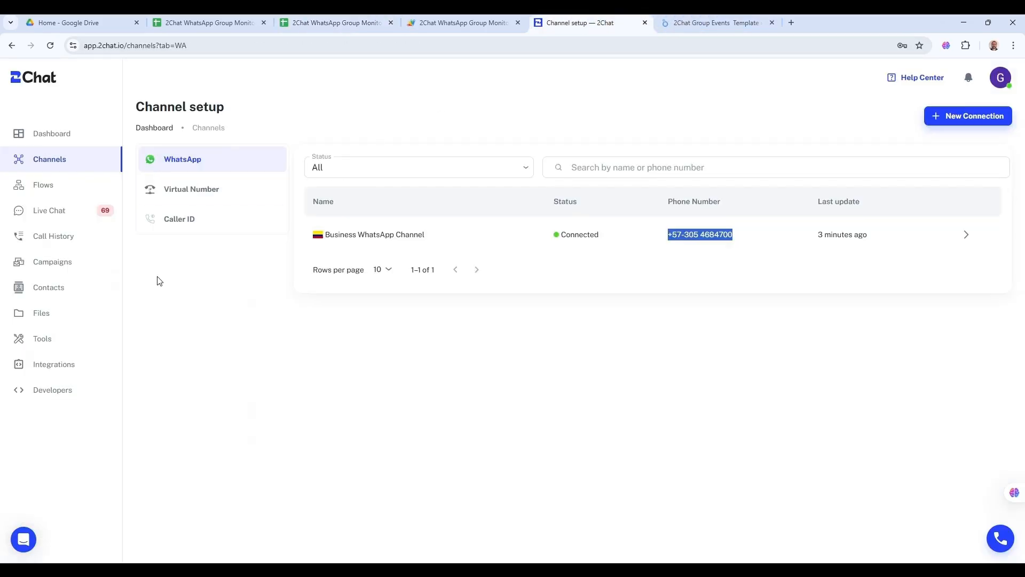
{"action": "left_click", "coordinate": [51, 390]}
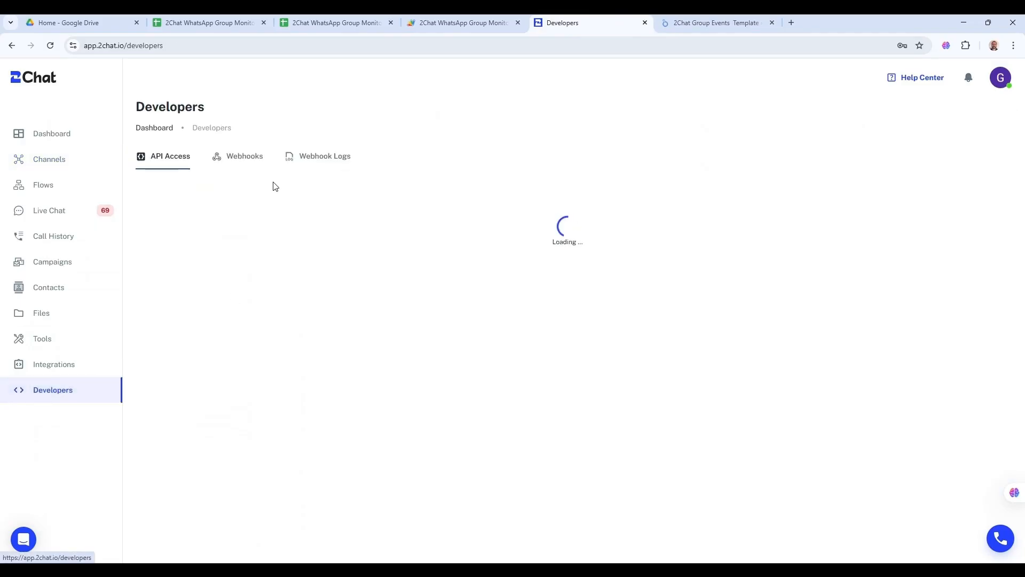
{"action": "left_click", "coordinate": [245, 157]}
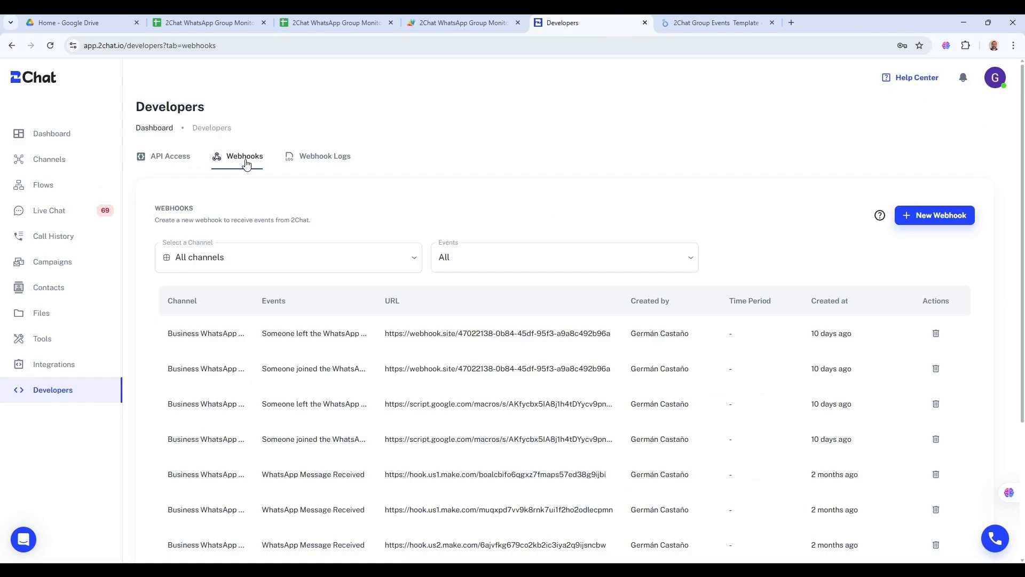
Step: Copy the webhook URL from cell C2 of the Sample spreadsheet's Parameters sheet
{"action": "left_click", "coordinate": [247, 20]}
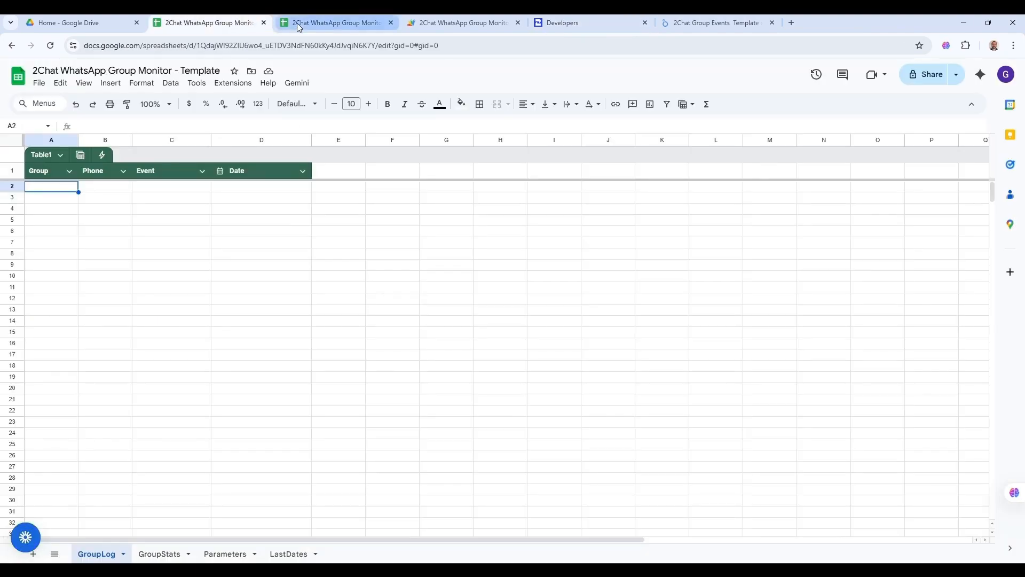
{"action": "left_click", "coordinate": [297, 25]}
{"action": "left_click", "coordinate": [229, 553]}
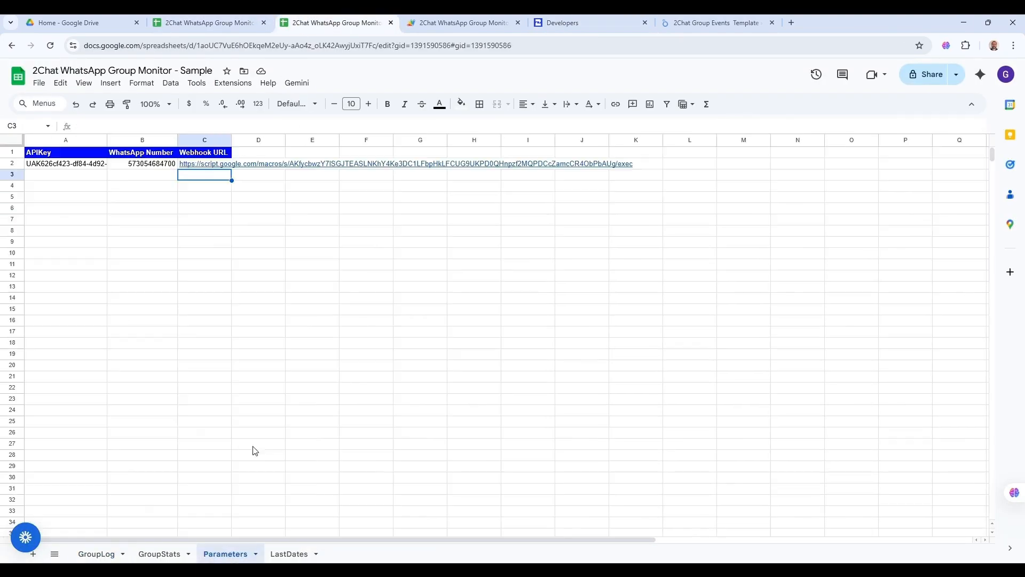
{"action": "left_click", "coordinate": [212, 169]}
{"action": "left_click_drag", "start_coordinate": [483, 126], "coordinate": [75, 125]}
Step: Return to 2Chat, start a new webhook, and paste the copied web app address as its URL
{"action": "left_click", "coordinate": [580, 19]}
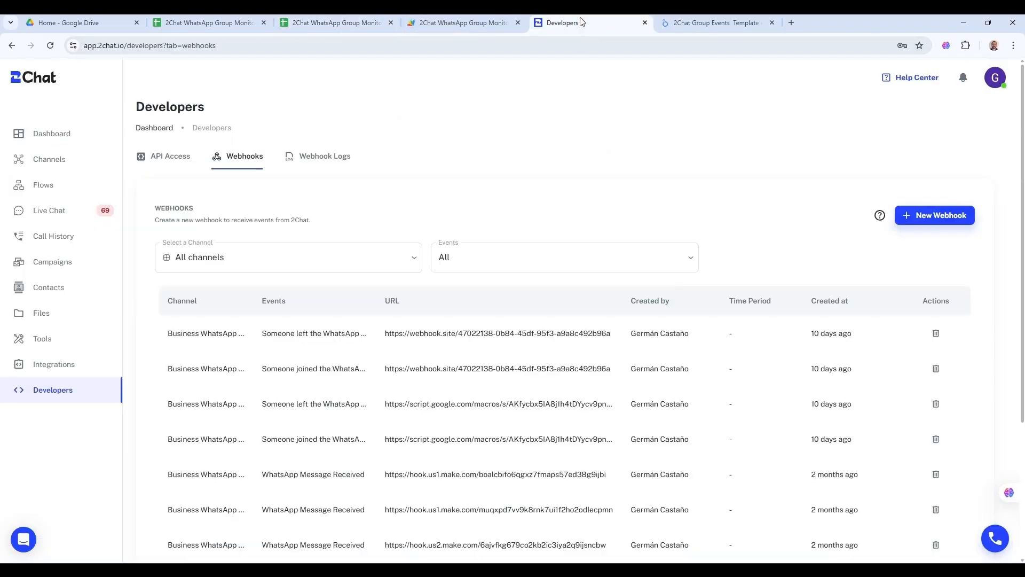
{"action": "left_click", "coordinate": [936, 226]}
{"action": "left_click", "coordinate": [454, 266]}
{"action": "key", "text": "ctrl+v"}
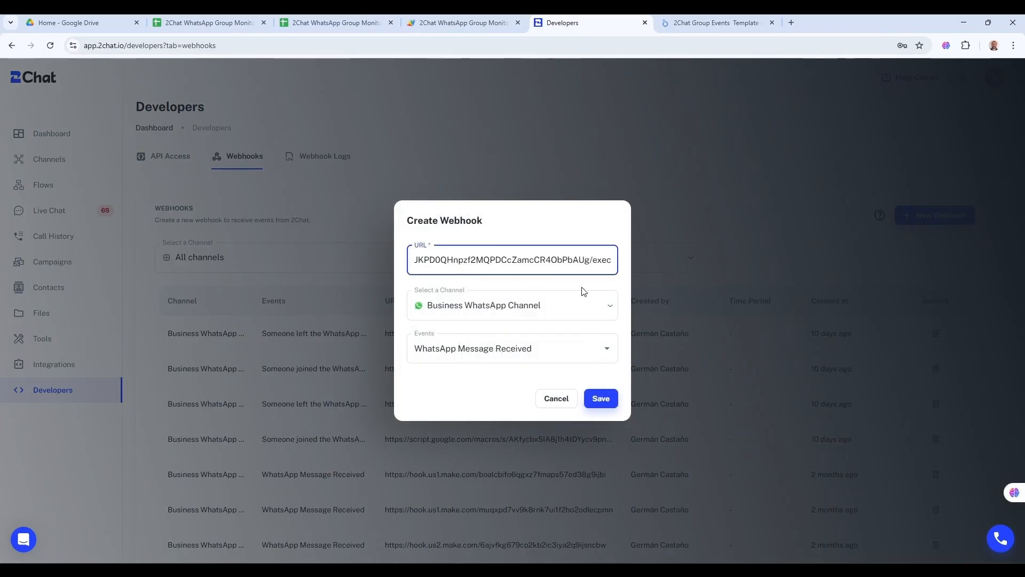
Step: Check the new webhook's Business WhatsApp Channel against the WhatsApp number in cell B2 of the Sample spreadsheet's Parameters sheet
{"action": "left_click", "coordinate": [509, 308]}
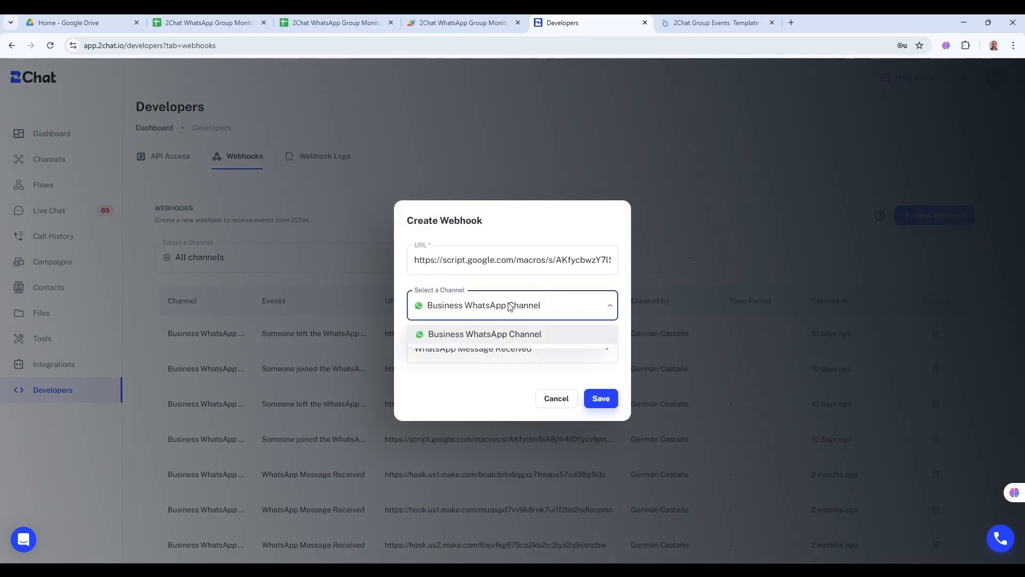
{"action": "left_click", "coordinate": [509, 308]}
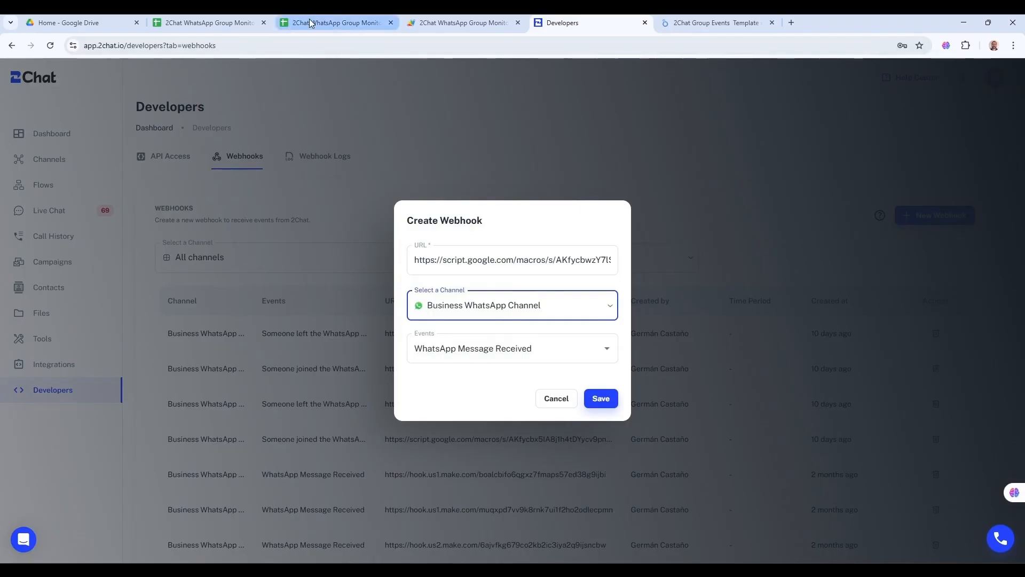
{"action": "left_click", "coordinate": [219, 24]}
{"action": "left_click", "coordinate": [300, 25]}
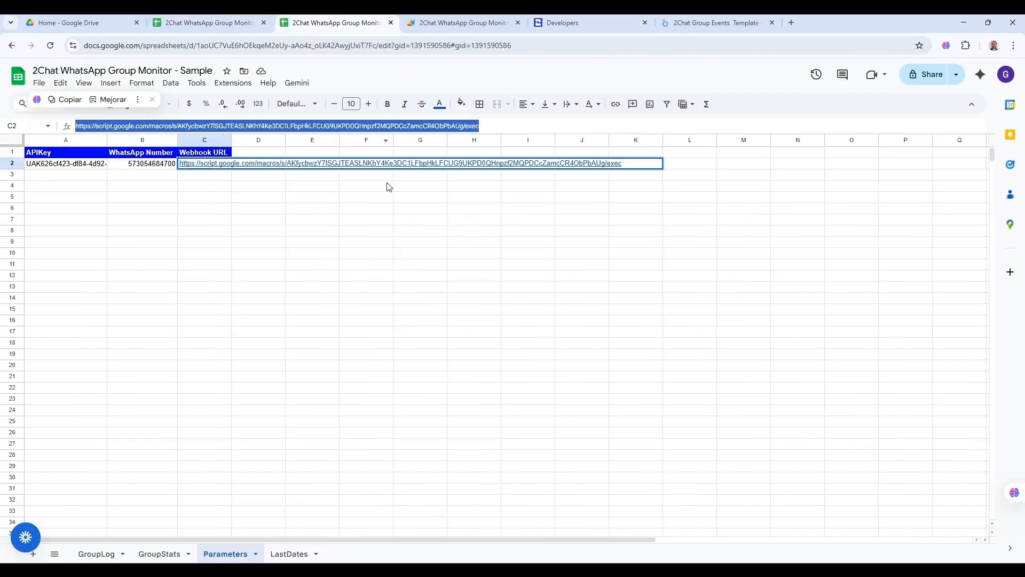
{"action": "left_click", "coordinate": [147, 164]}
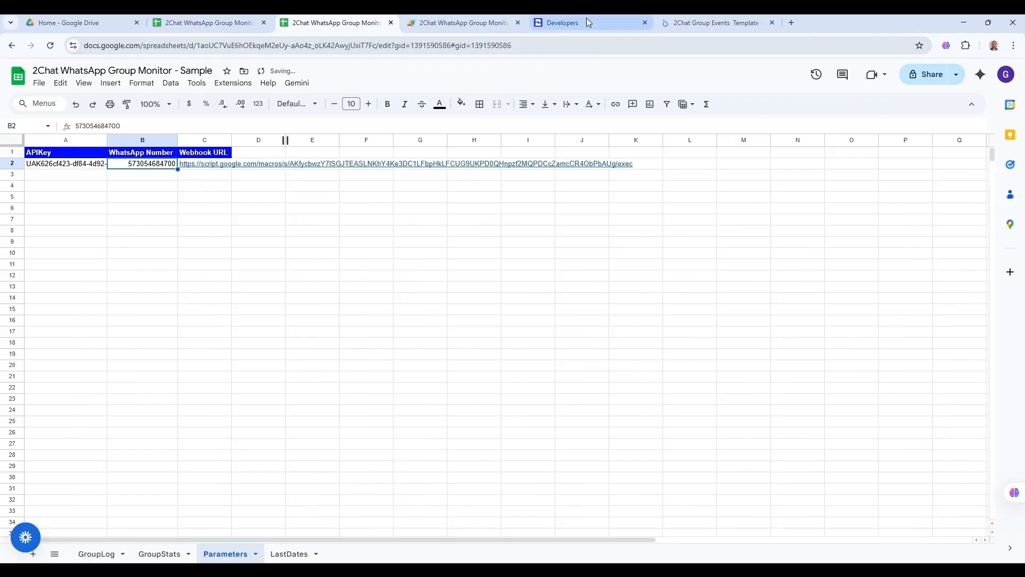
Step: Return to the new webhook in 2Chat and review the event types it can listen for, including the WhatsApp group events
{"action": "left_click", "coordinate": [563, 22]}
{"action": "left_click", "coordinate": [557, 348]}
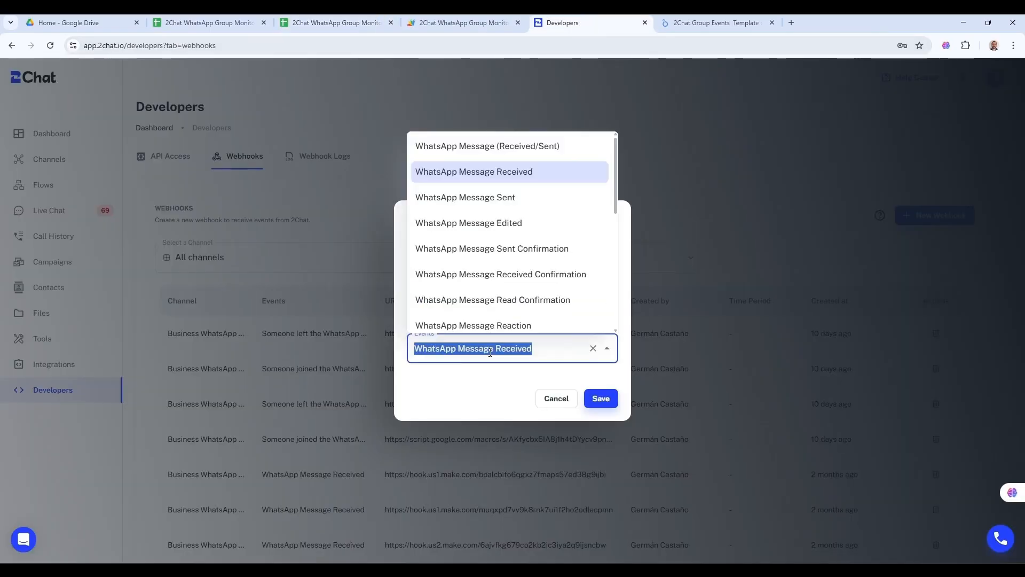
{"action": "scroll", "coordinate": [534, 216], "scroll_direction": "down", "scroll_amount": 5}
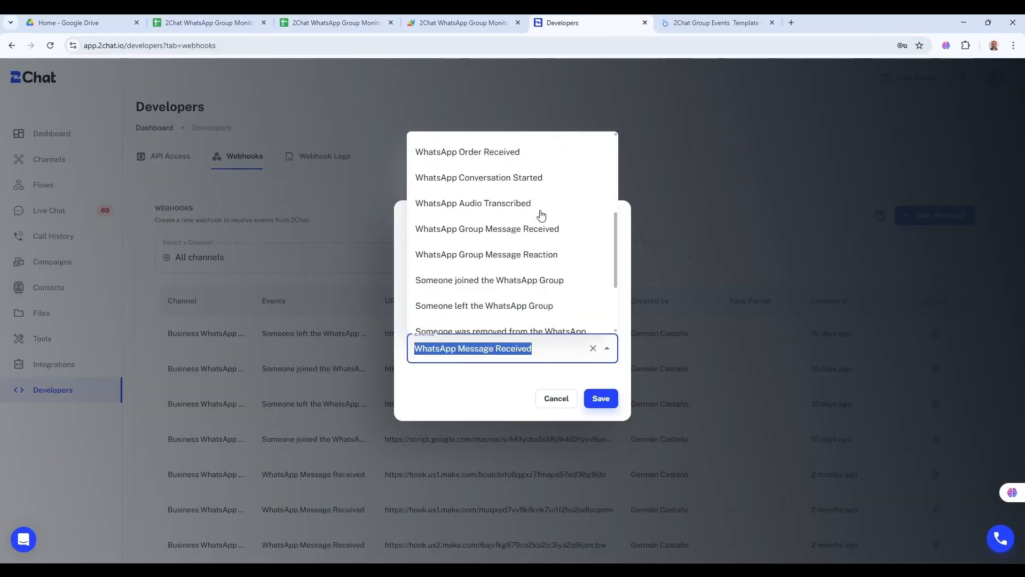
{"action": "scroll", "coordinate": [541, 214], "scroll_direction": "down", "scroll_amount": 2}
{"action": "scroll", "coordinate": [539, 229], "scroll_direction": "up", "scroll_amount": 4}
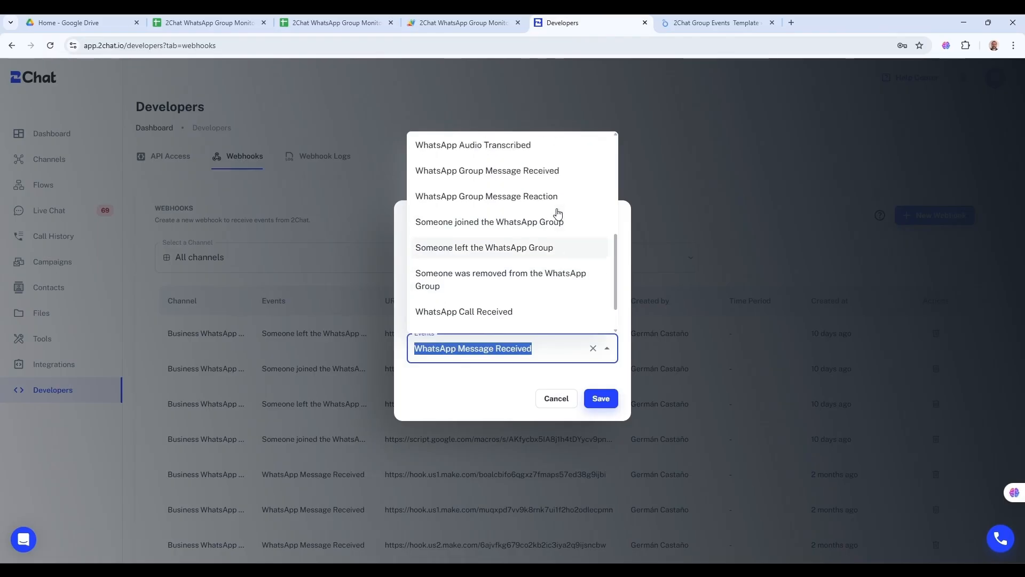
{"action": "scroll", "coordinate": [532, 245], "scroll_direction": "down", "scroll_amount": 3}
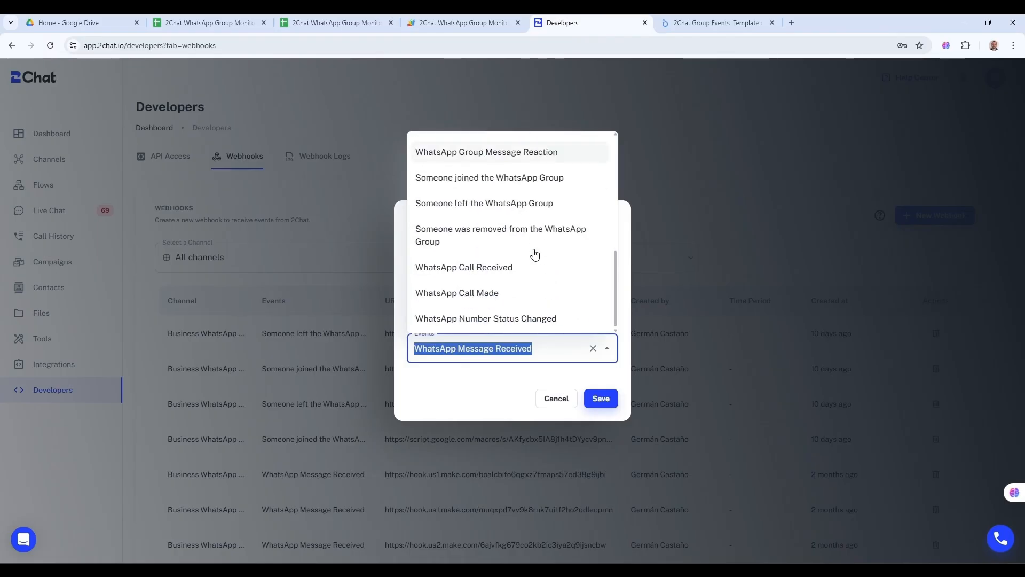
{"action": "scroll", "coordinate": [531, 256], "scroll_direction": "up", "scroll_amount": 4}
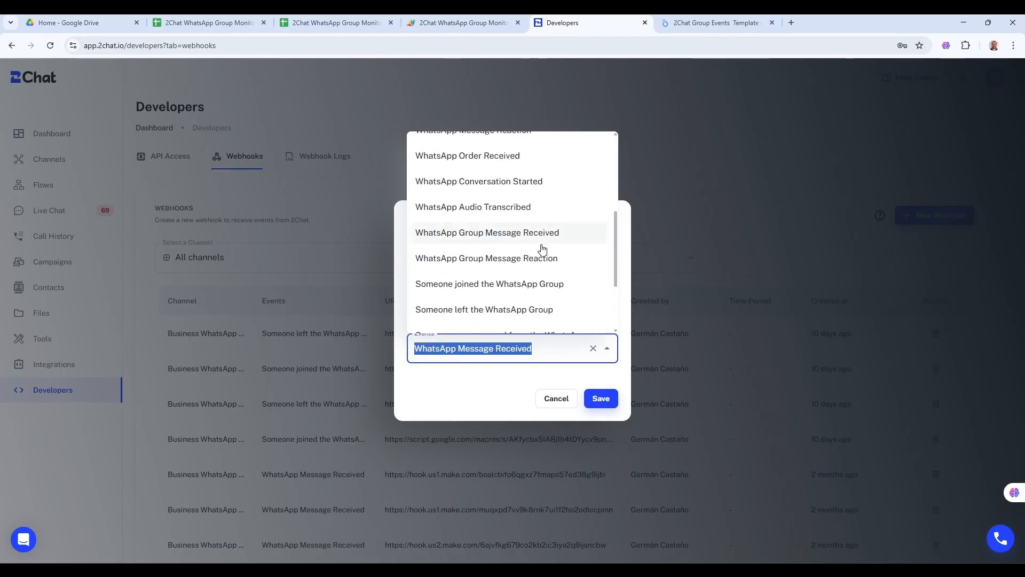
{"action": "scroll", "coordinate": [526, 289], "scroll_direction": "up", "scroll_amount": 5}
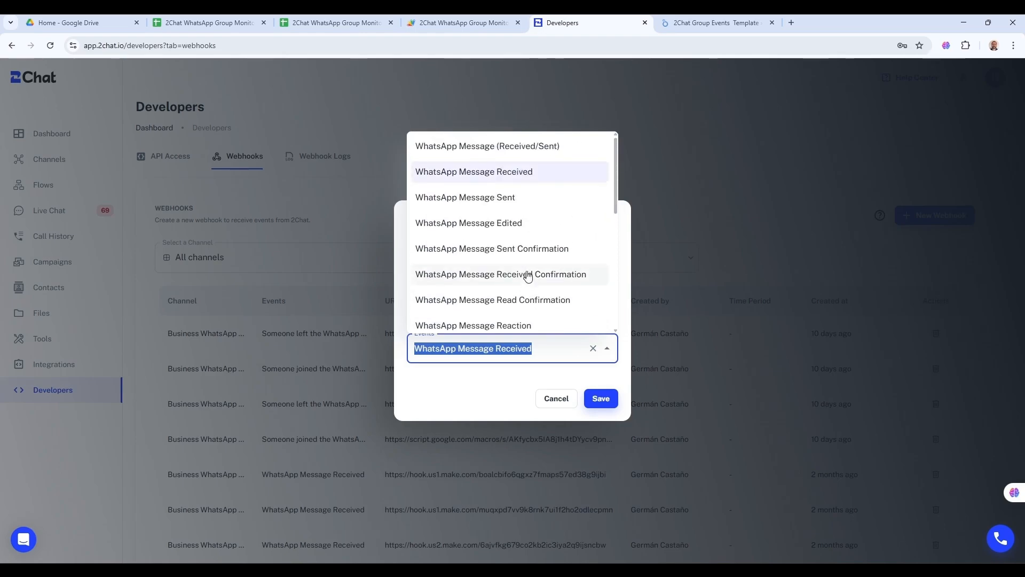
{"action": "scroll", "coordinate": [528, 230], "scroll_direction": "down", "scroll_amount": 3}
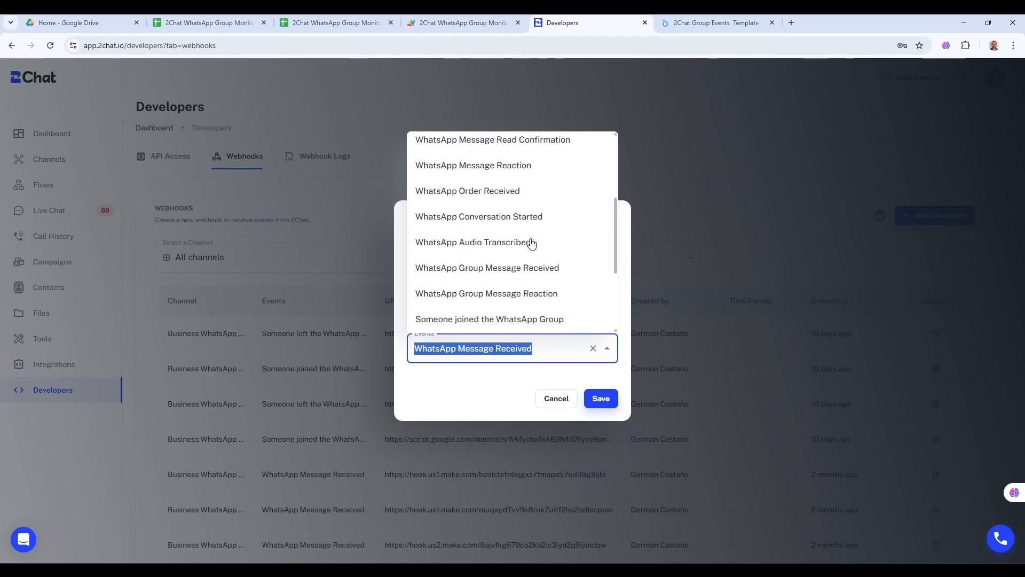
{"action": "left_click_drag", "start_coordinate": [612, 231], "coordinate": [622, 293]}
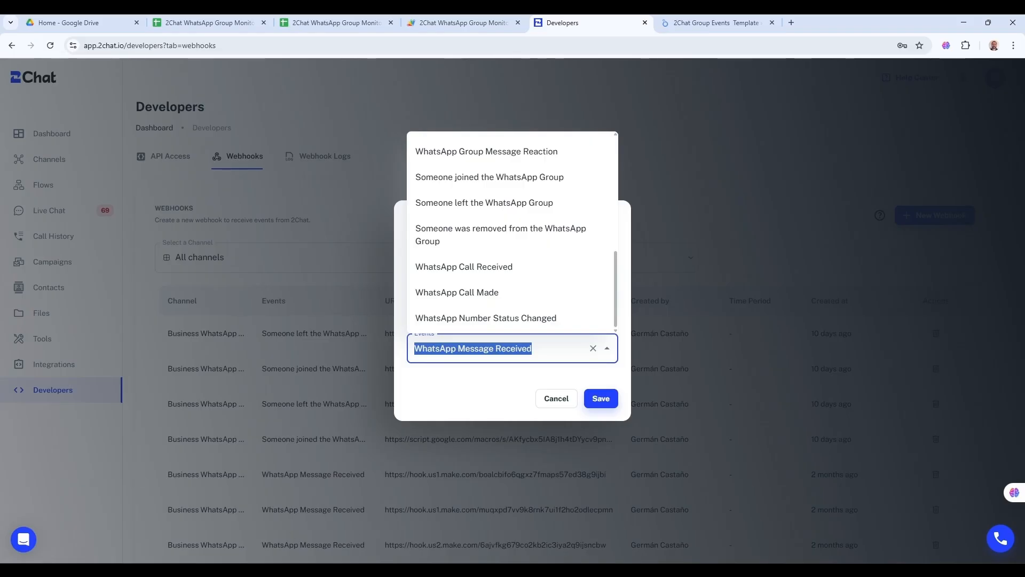
Step: Set the new webhook's event to Someone joined the WhatsApp Group and save the webhook
{"action": "left_click", "coordinate": [516, 350]}
{"action": "scroll", "coordinate": [516, 226], "scroll_direction": "down", "scroll_amount": 4}
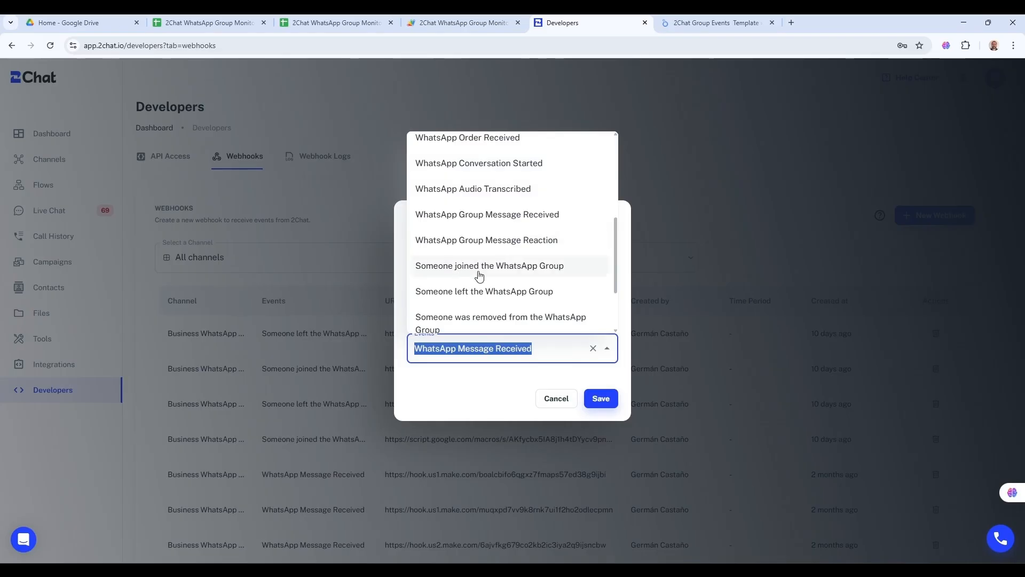
{"action": "left_click", "coordinate": [535, 277]}
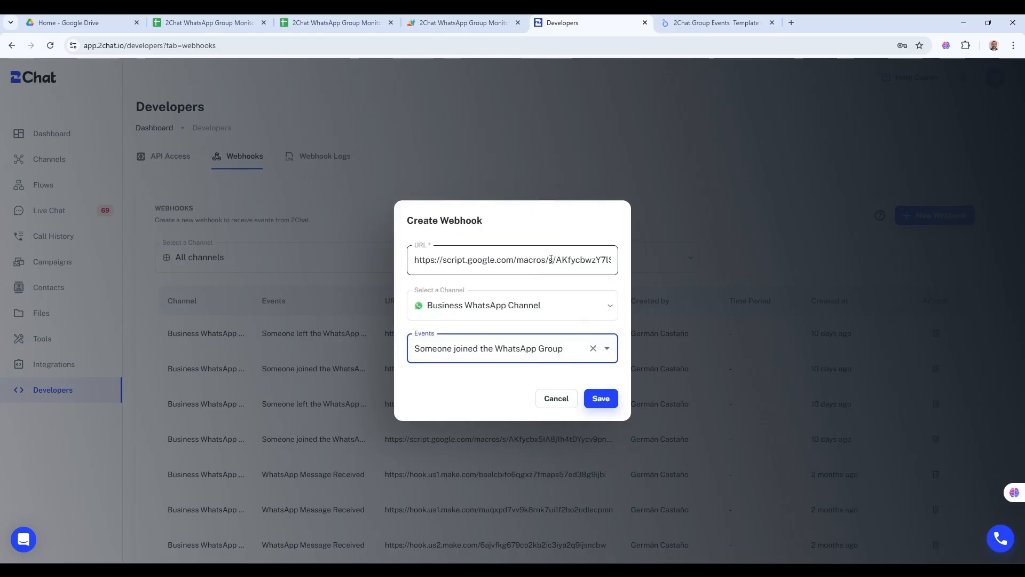
{"action": "left_click", "coordinate": [603, 399]}
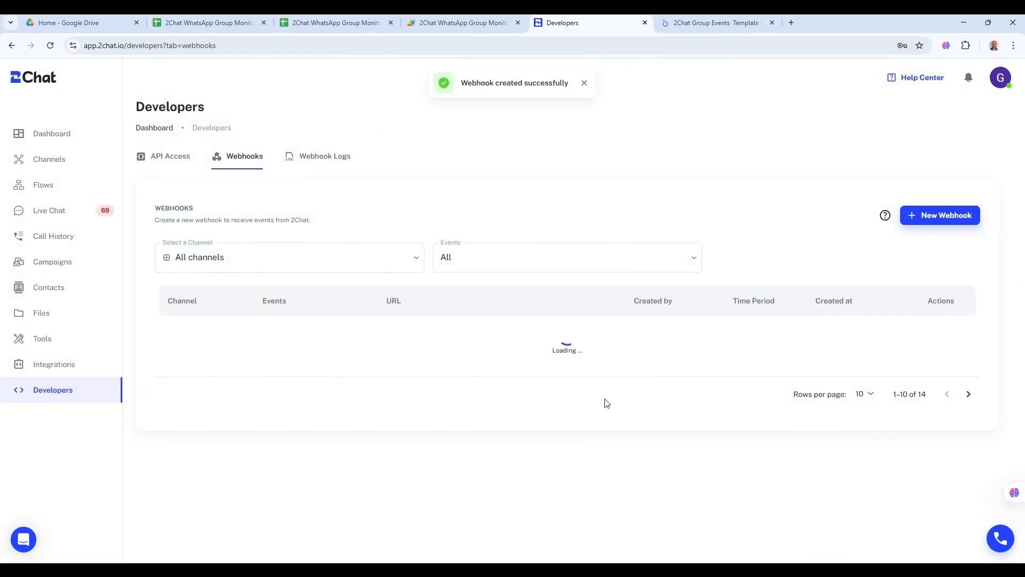
Step: Create a second webhook with the same web app URL for the event Someone left the WhatsApp Group, and save it
{"action": "left_click", "coordinate": [925, 215]}
{"action": "left_click", "coordinate": [490, 265]}
{"action": "key", "text": "ctrl+v"}
{"action": "left_click", "coordinate": [504, 348]}
{"action": "scroll", "coordinate": [525, 272], "scroll_direction": "down", "scroll_amount": 5}
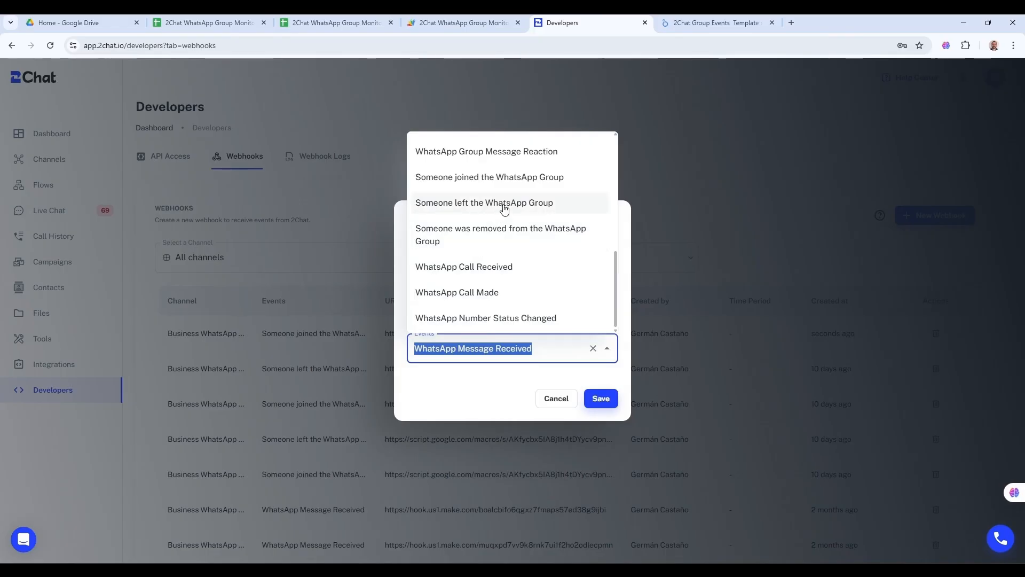
{"action": "left_click", "coordinate": [505, 209]}
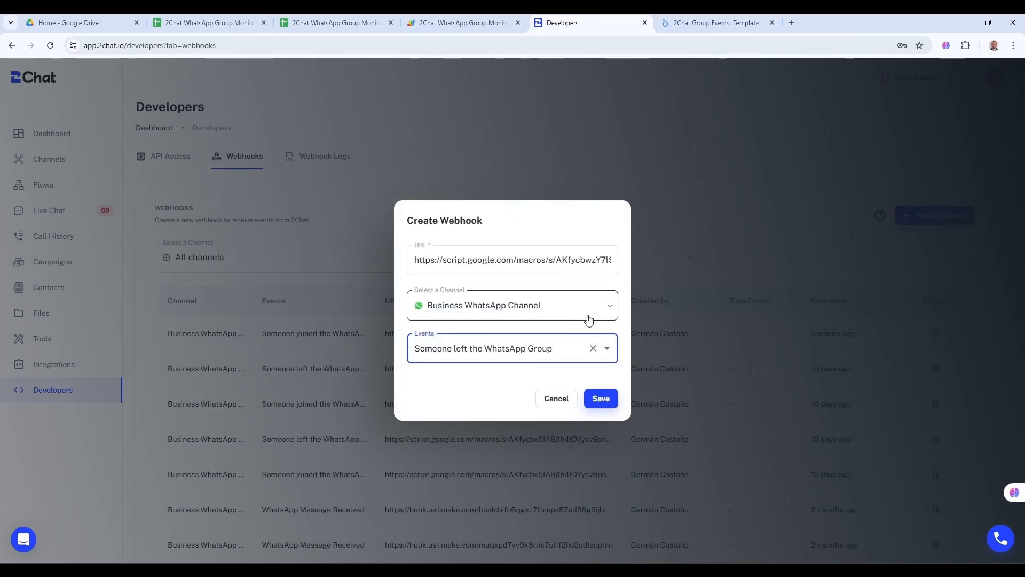
{"action": "left_click", "coordinate": [602, 400]}
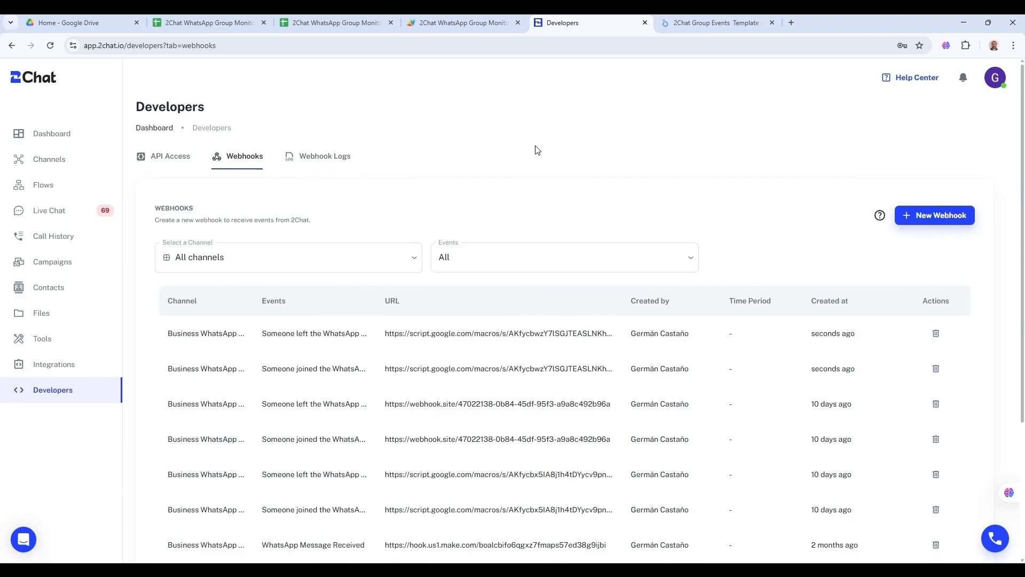
Step: Switch to the Sample spreadsheet and examine the Group, Phone, Event and Date columns on the GroupLog sheet
{"action": "left_click", "coordinate": [306, 22]}
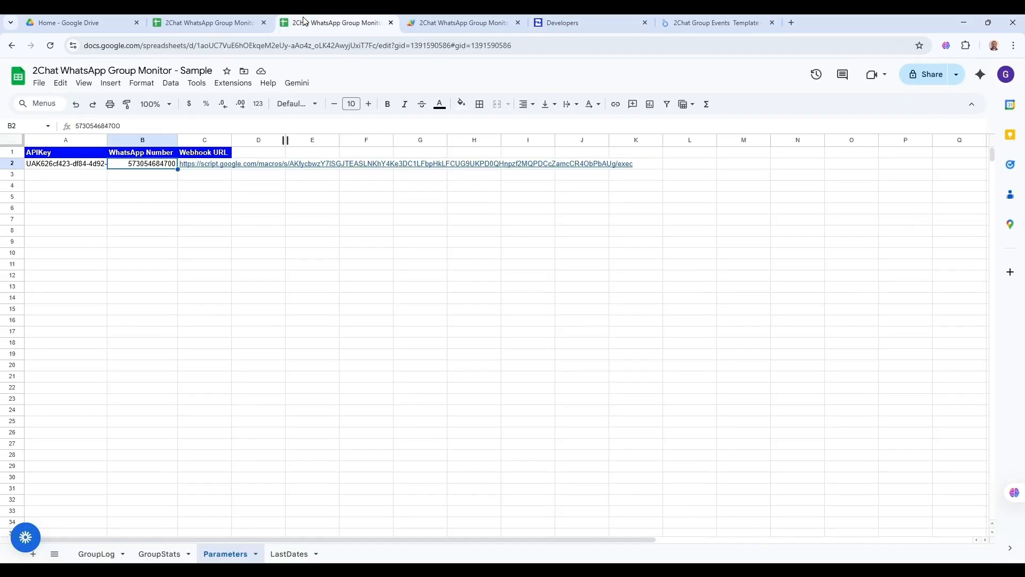
{"action": "left_click", "coordinate": [104, 554]}
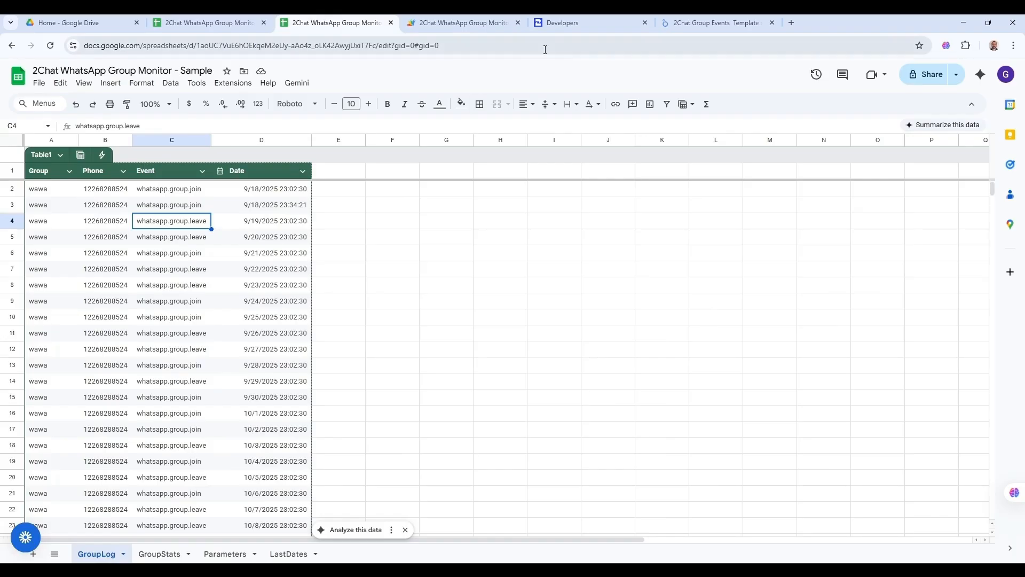
{"action": "left_click", "coordinate": [431, 233]}
{"action": "left_click", "coordinate": [286, 193]}
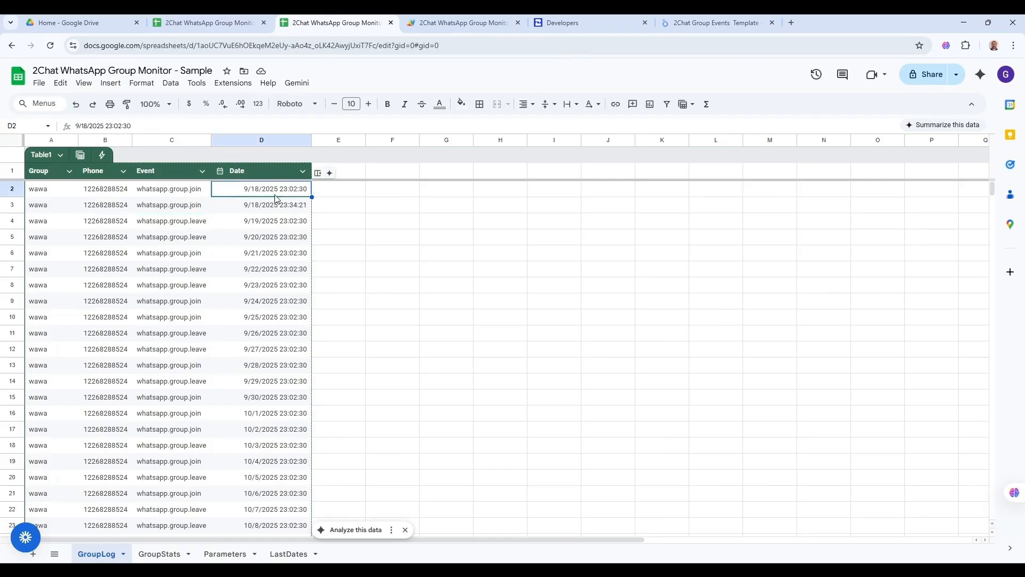
{"action": "left_click", "coordinate": [53, 190]}
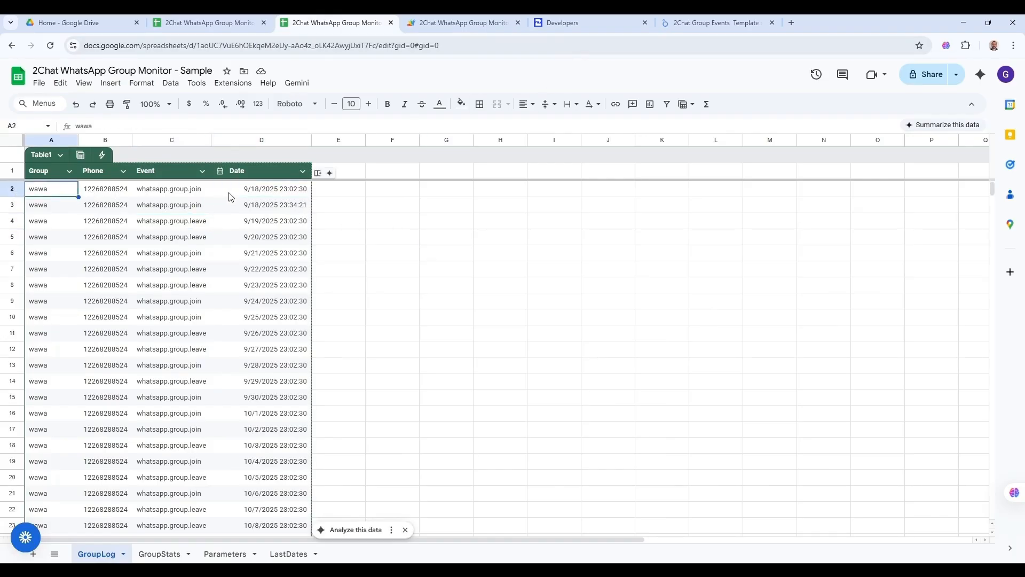
{"action": "left_click", "coordinate": [277, 193]}
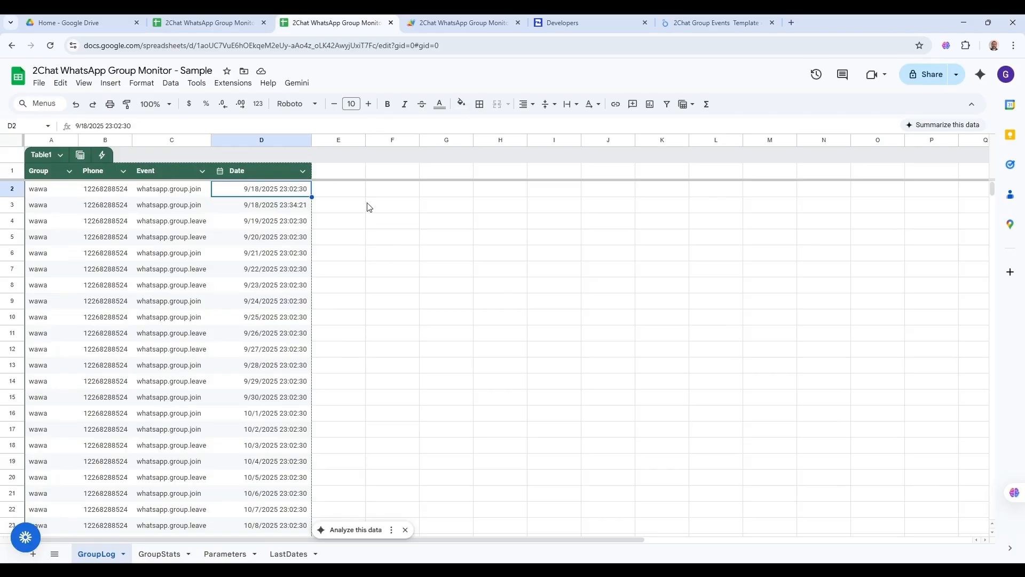
{"action": "left_click", "coordinate": [52, 194]}
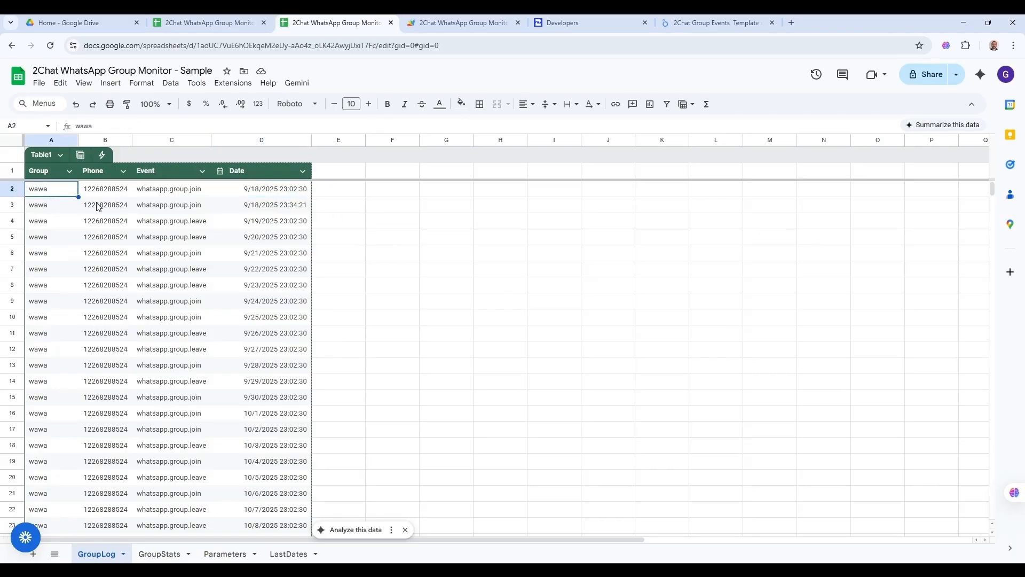
{"action": "left_click", "coordinate": [102, 192]}
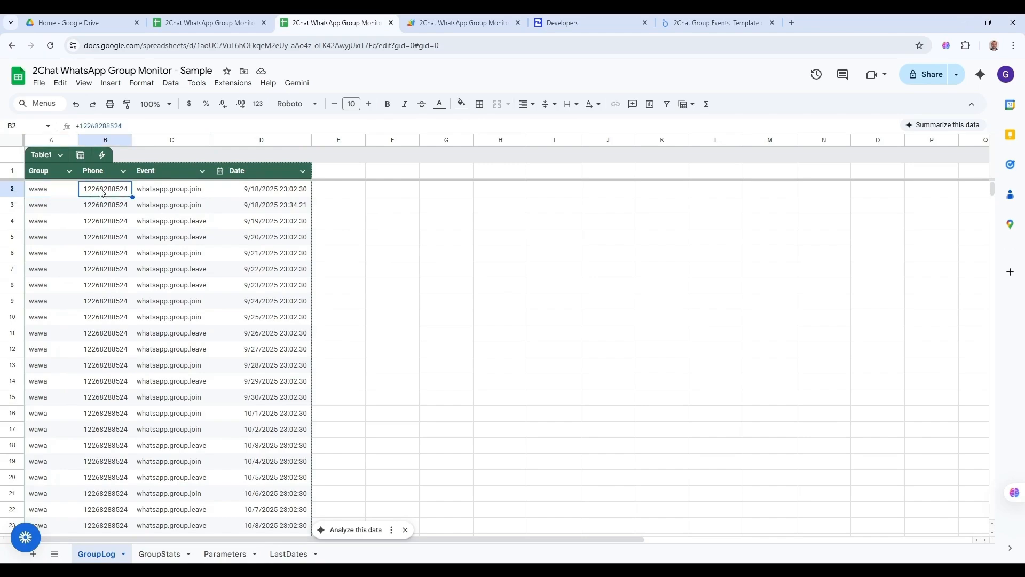
{"action": "left_click", "coordinate": [164, 194]}
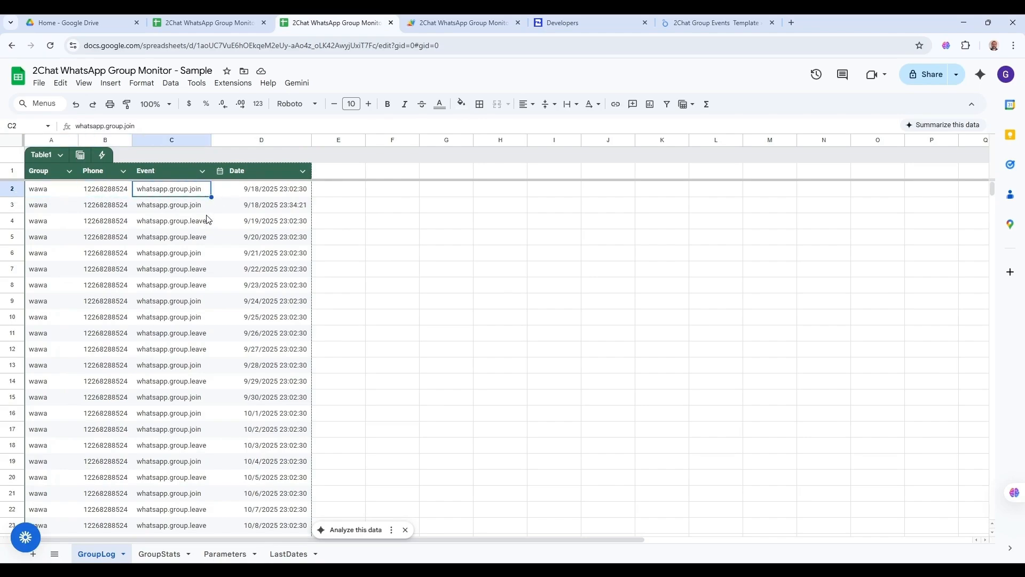
{"action": "left_click", "coordinate": [253, 193]}
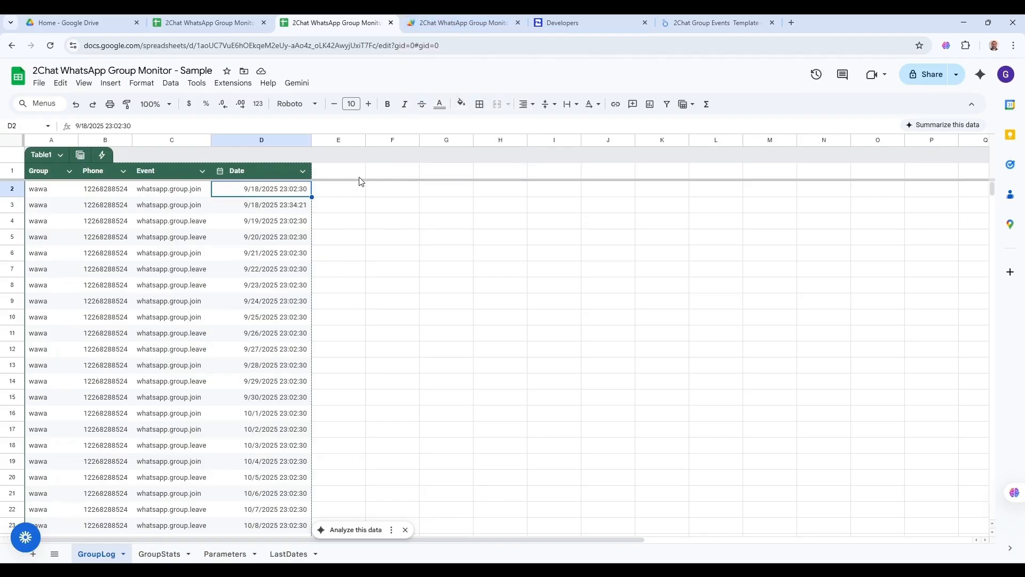
{"action": "left_click", "coordinate": [333, 194]}
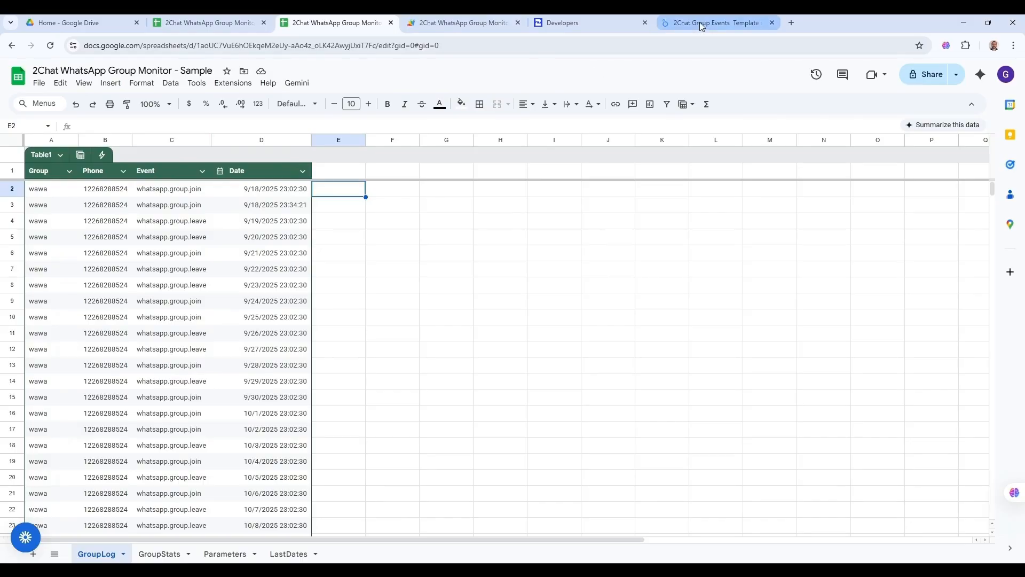
Step: Switch to the 2Chat Group Events Template report in Looker Studio, put it in edit mode and open its list of added data sources
{"action": "left_click", "coordinate": [704, 22]}
{"action": "scroll", "coordinate": [313, 185], "scroll_direction": "up", "scroll_amount": 10}
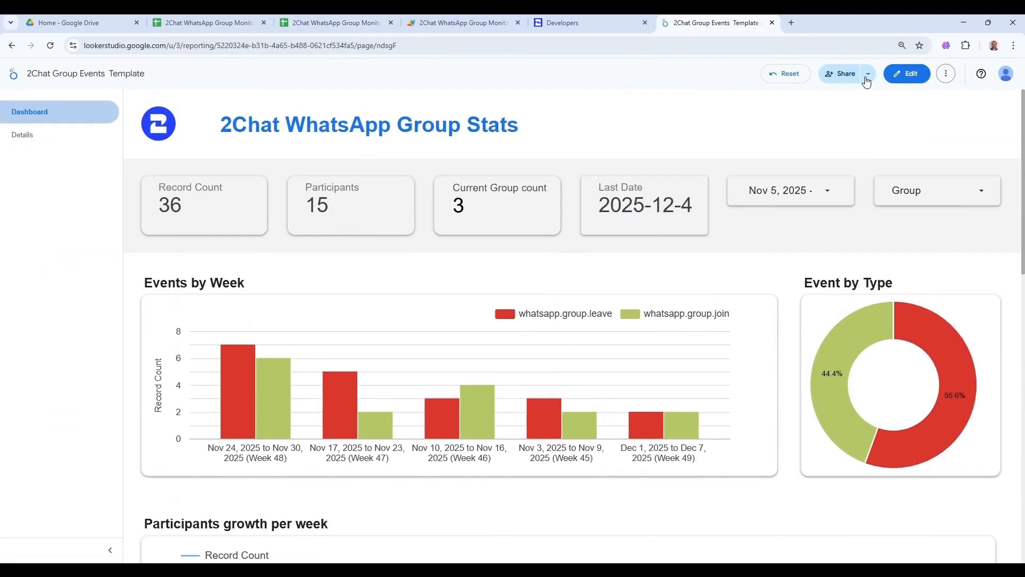
{"action": "left_click", "coordinate": [867, 80]}
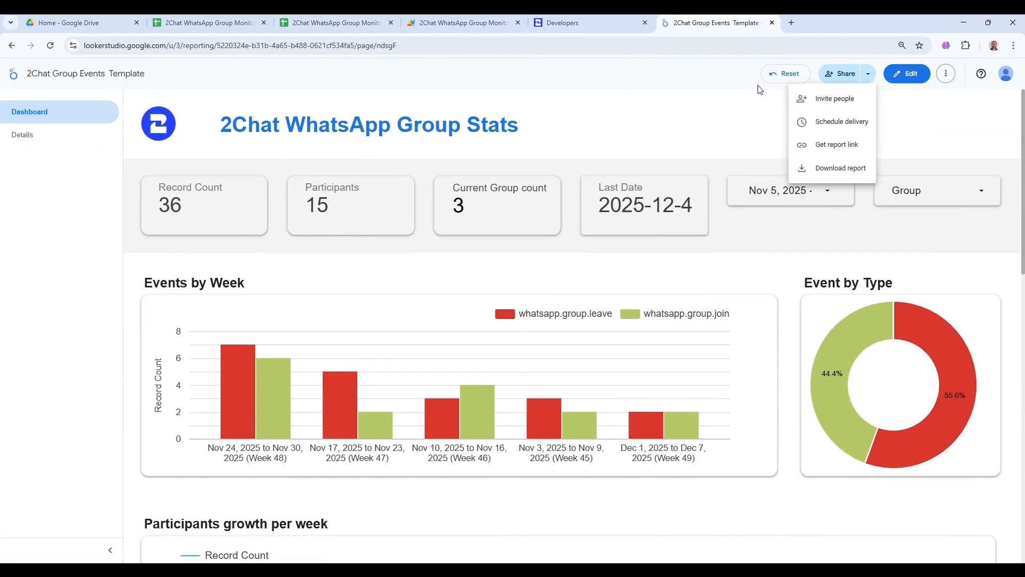
{"action": "left_click", "coordinate": [733, 75]}
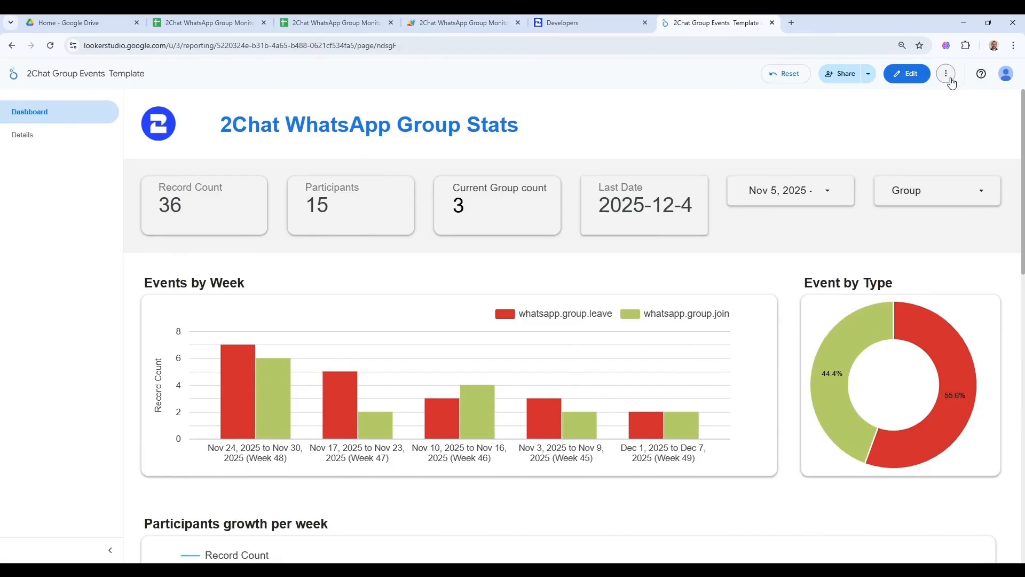
{"action": "left_click", "coordinate": [911, 75]}
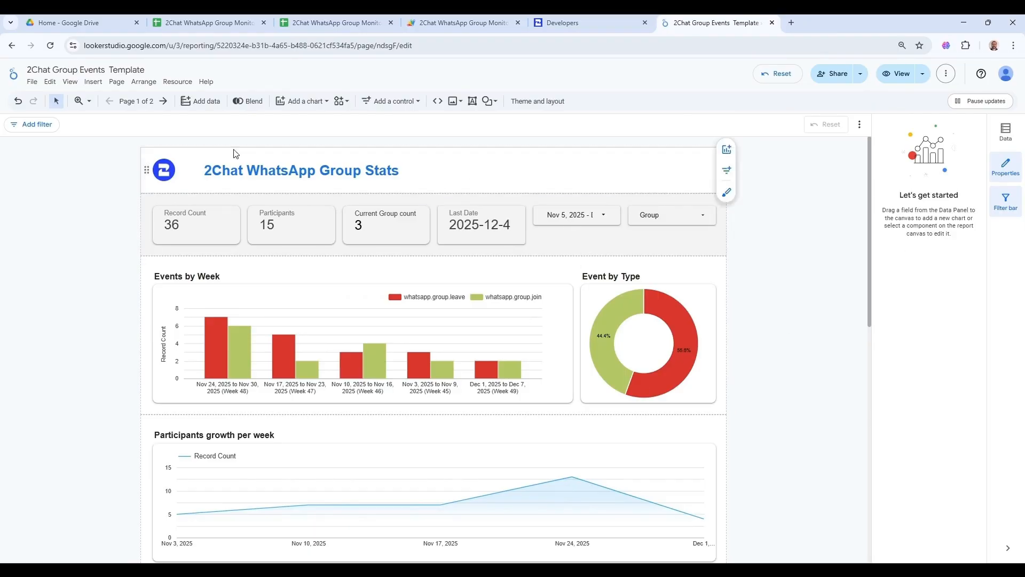
{"action": "left_click", "coordinate": [177, 82]}
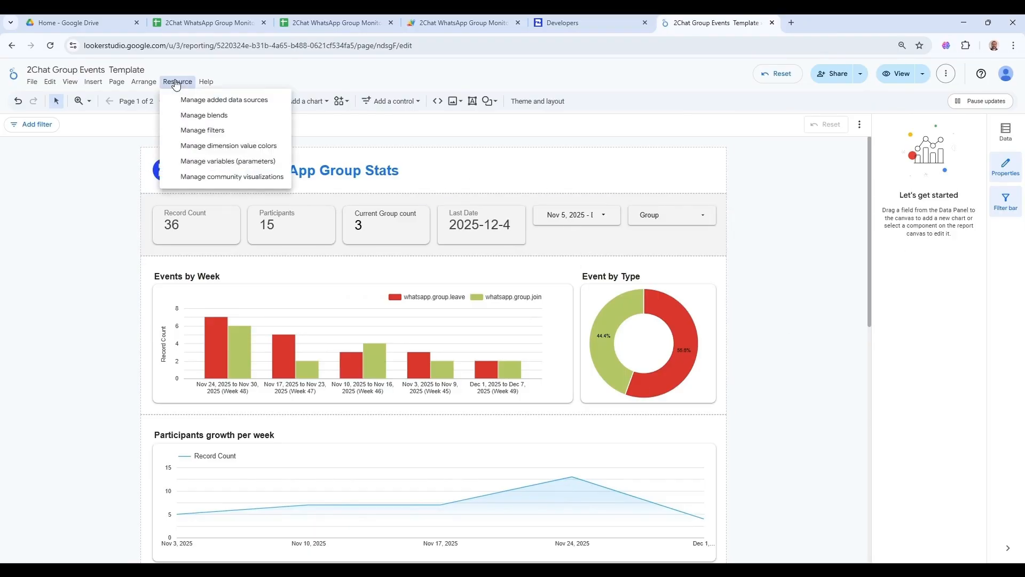
{"action": "left_click", "coordinate": [208, 100]}
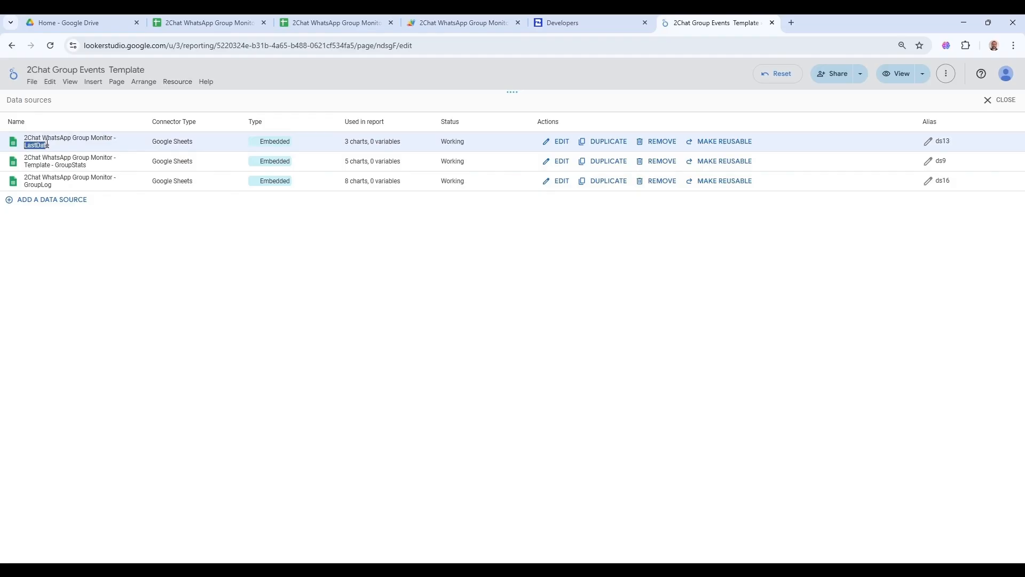
Step: Compare the report's LastDate, GroupStats and GroupLog data sources with the sheets in the Sample spreadsheet, and return to the data source list
{"action": "left_click", "coordinate": [120, 162]}
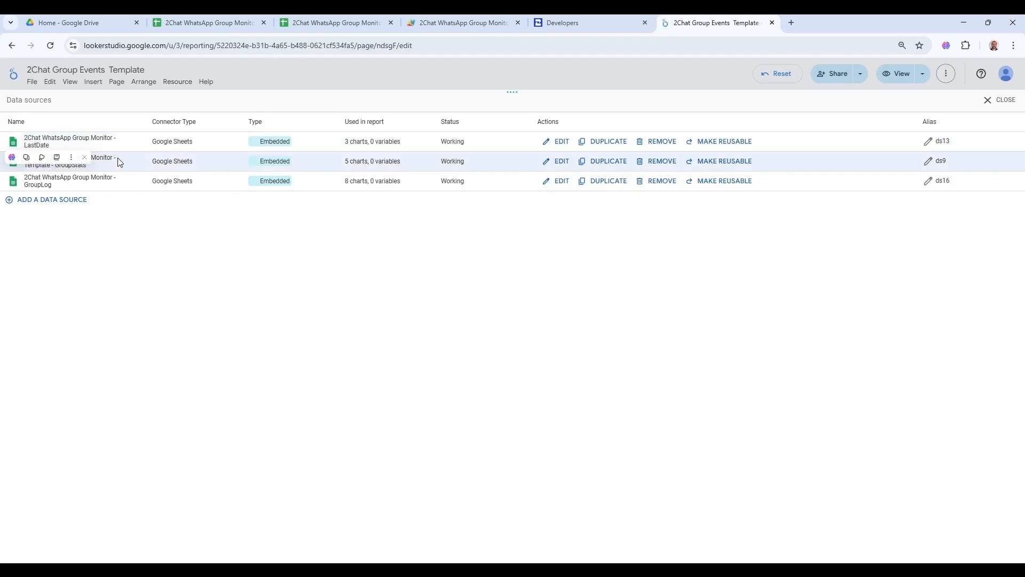
{"action": "double_click", "coordinate": [58, 164]}
{"action": "left_click_drag", "start_coordinate": [28, 185], "coordinate": [430, 237]}
{"action": "left_click", "coordinate": [430, 238]}
{"action": "left_click", "coordinate": [309, 23]}
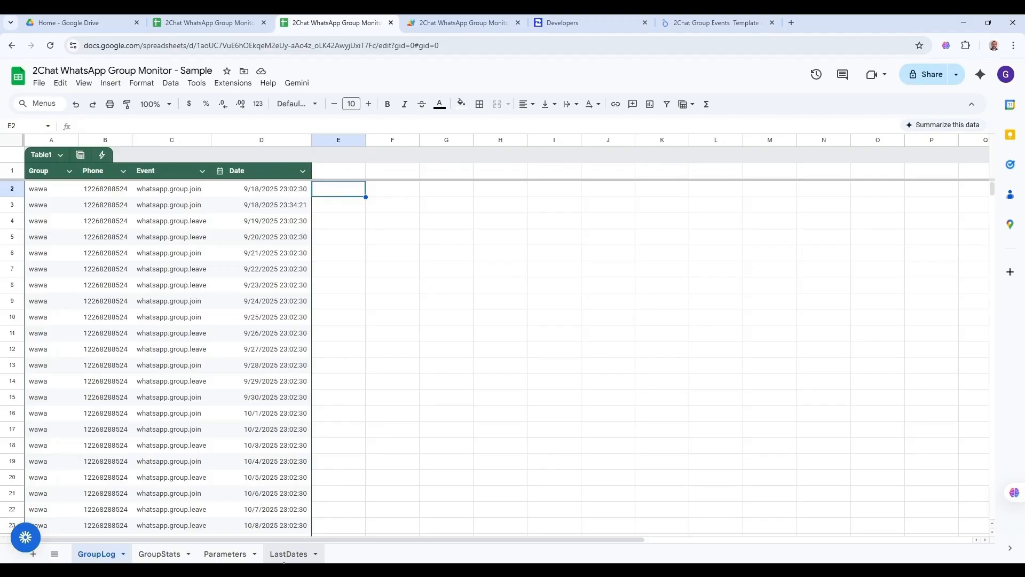
{"action": "left_click", "coordinate": [705, 22]}
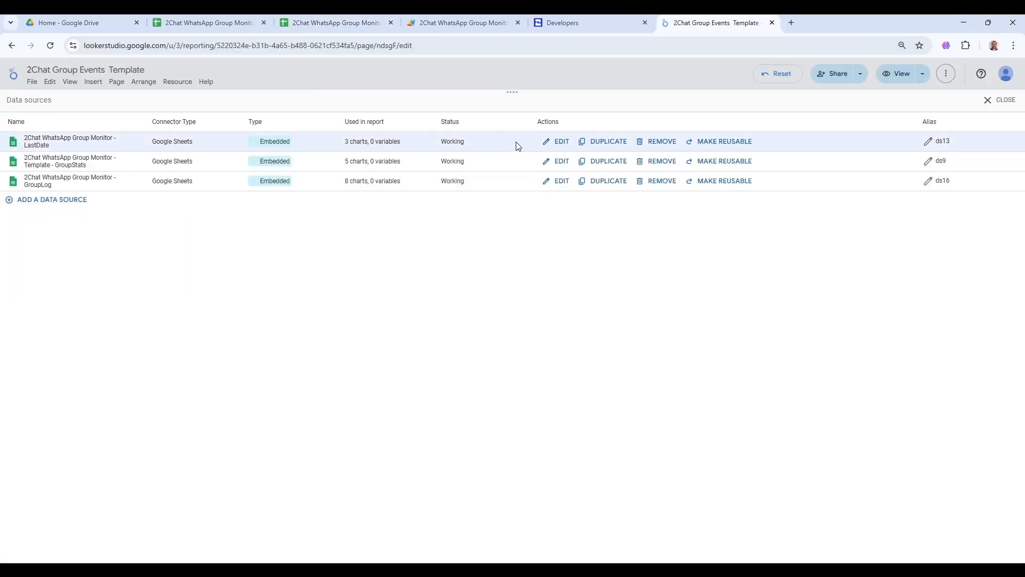
Step: Inspect the connected spreadsheet and worksheet of the LastDate, GroupStats and GroupLog data sources, cancelling out of each connection
{"action": "left_click", "coordinate": [561, 142]}
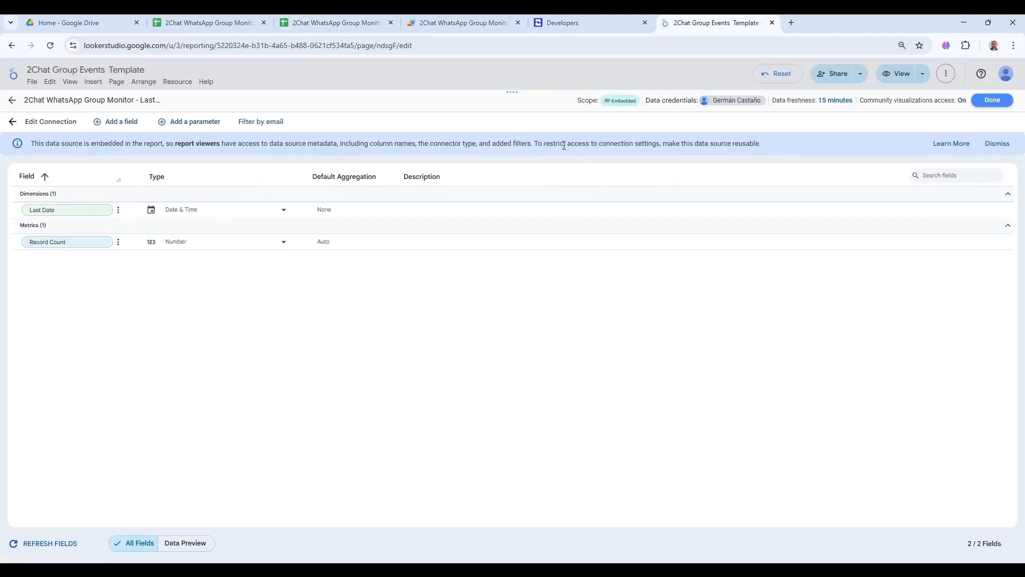
{"action": "left_click", "coordinate": [13, 123]}
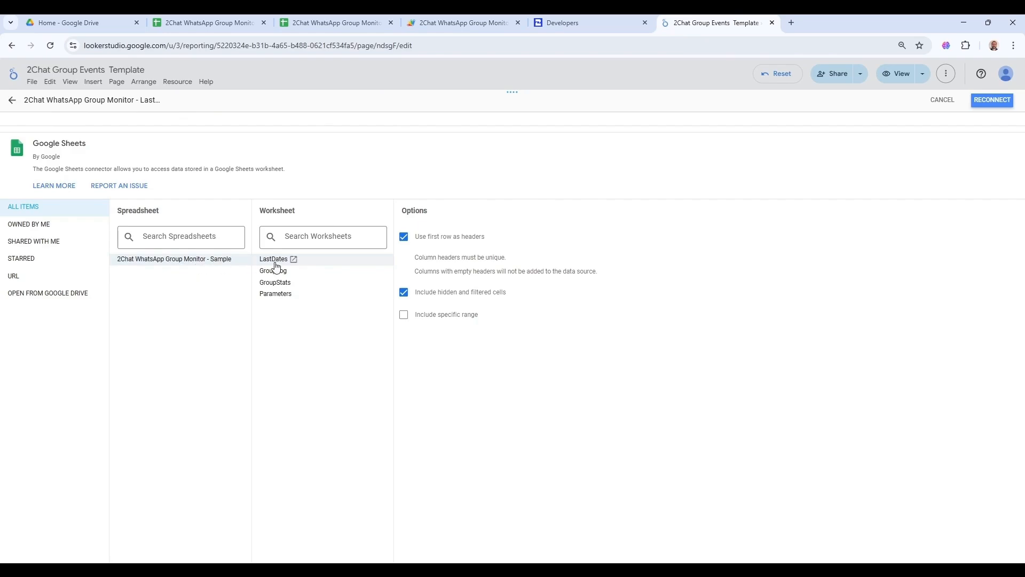
{"action": "left_click", "coordinate": [939, 101]}
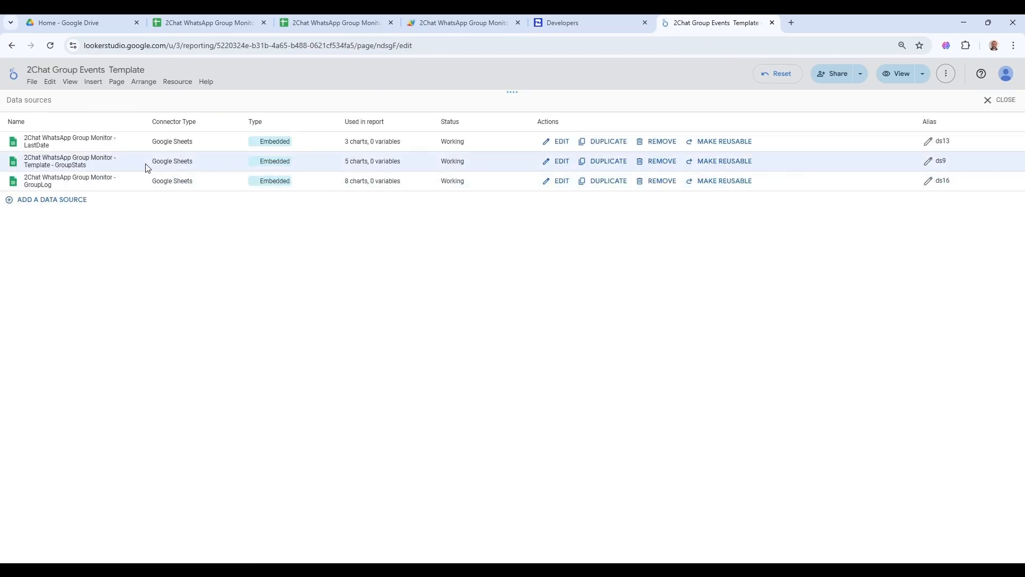
{"action": "left_click", "coordinate": [536, 168]}
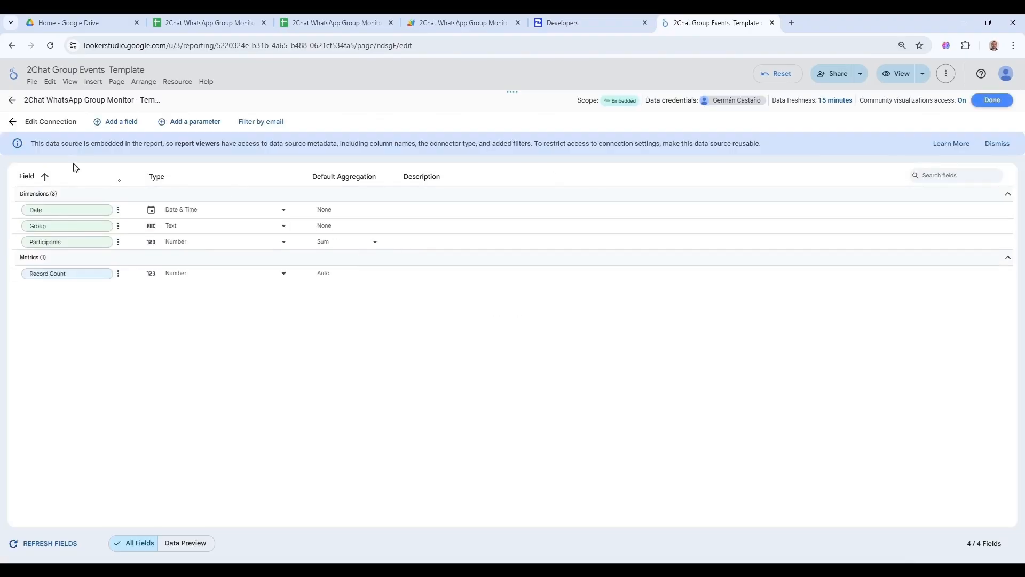
{"action": "left_click", "coordinate": [33, 128]}
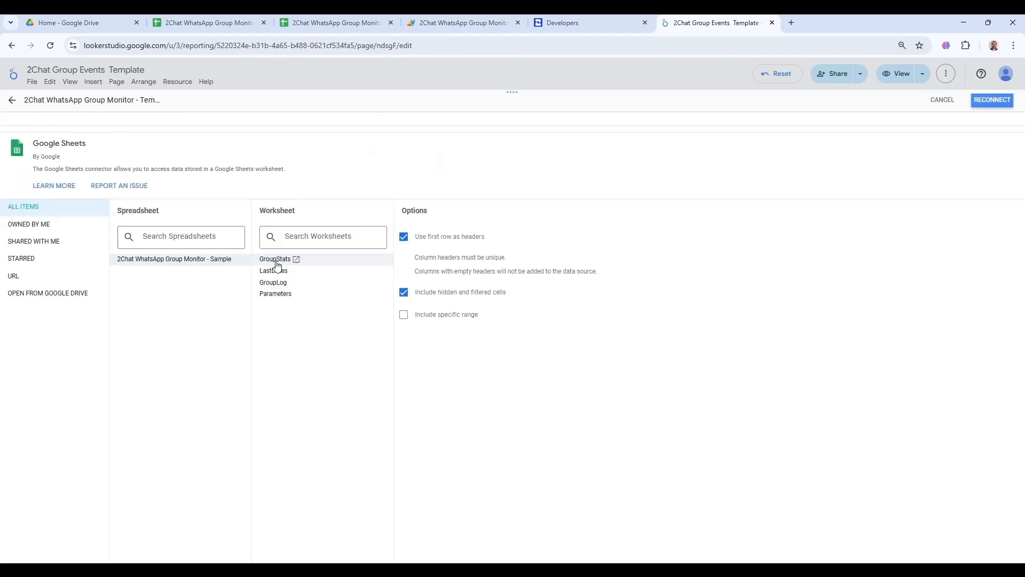
{"action": "left_click", "coordinate": [940, 100]}
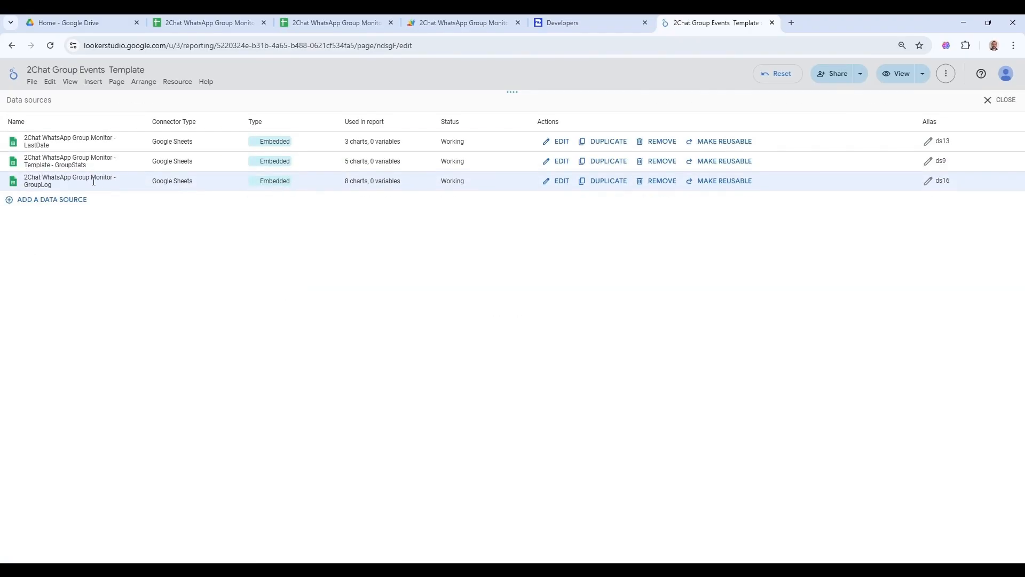
{"action": "left_click", "coordinate": [558, 182]}
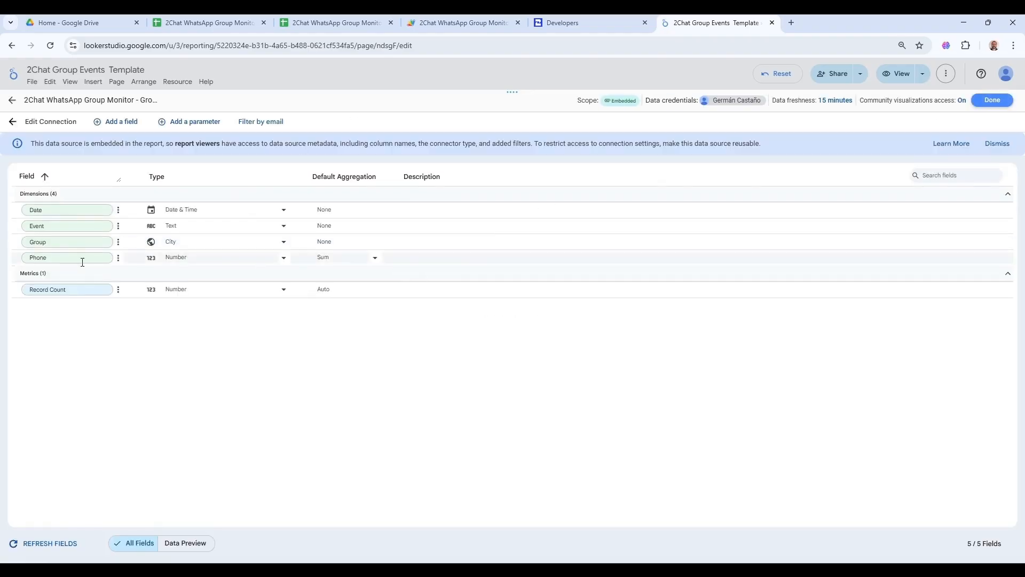
{"action": "left_click", "coordinate": [24, 122]}
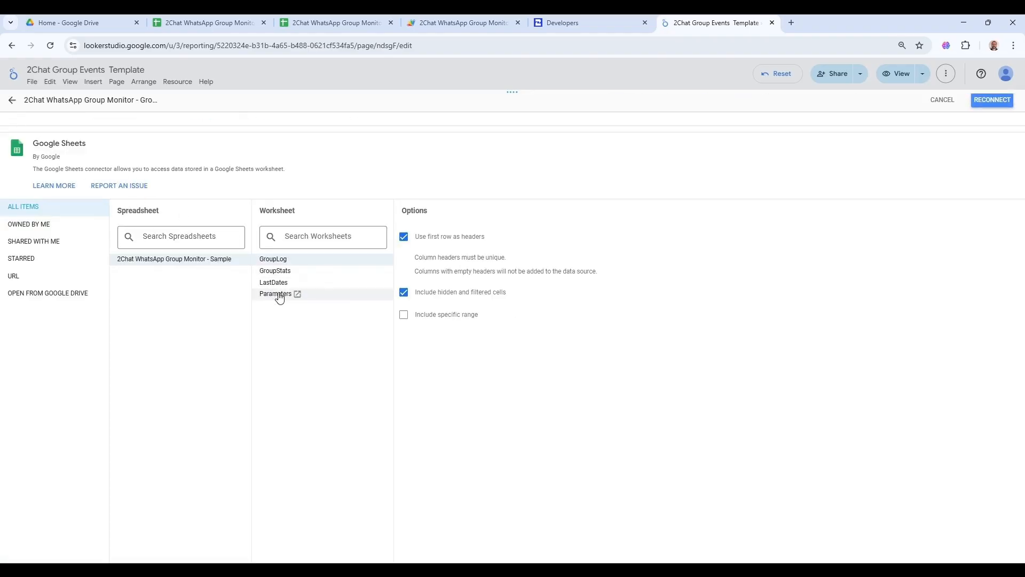
{"action": "left_click", "coordinate": [938, 101]}
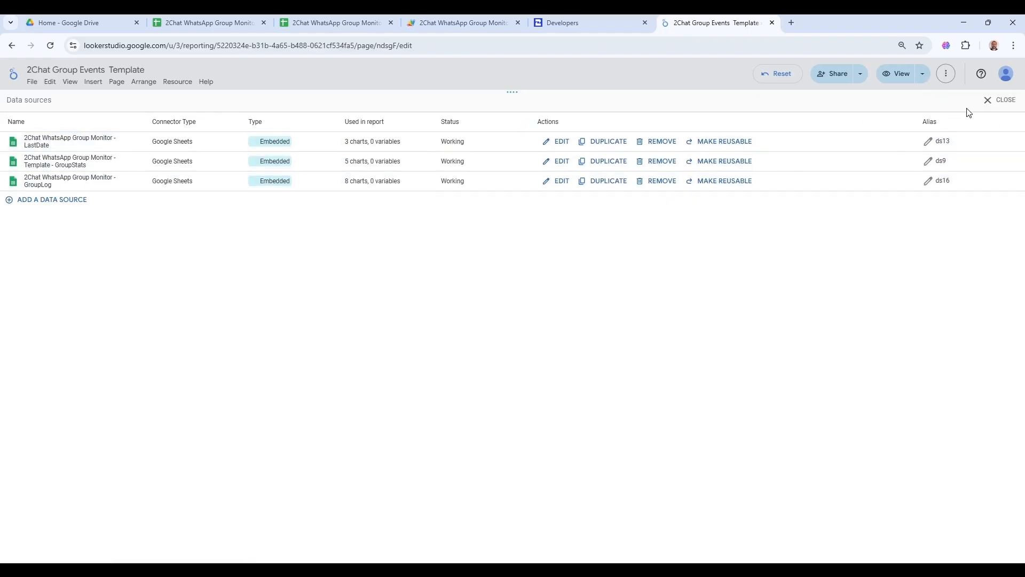
Step: Close the data source list and refresh the report's data
{"action": "left_click", "coordinate": [1000, 100]}
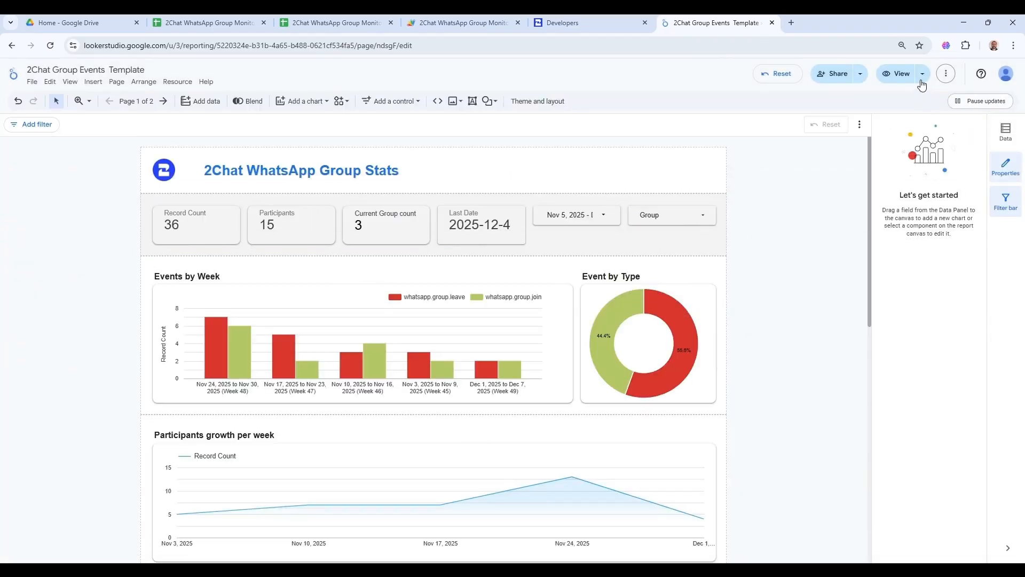
{"action": "left_click", "coordinate": [946, 73]}
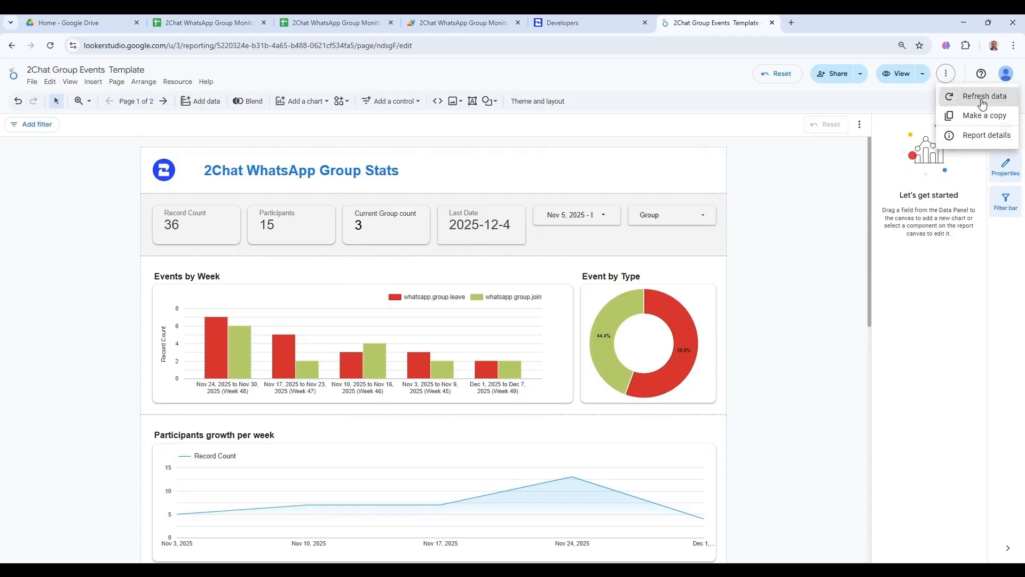
{"action": "left_click", "coordinate": [983, 96]}
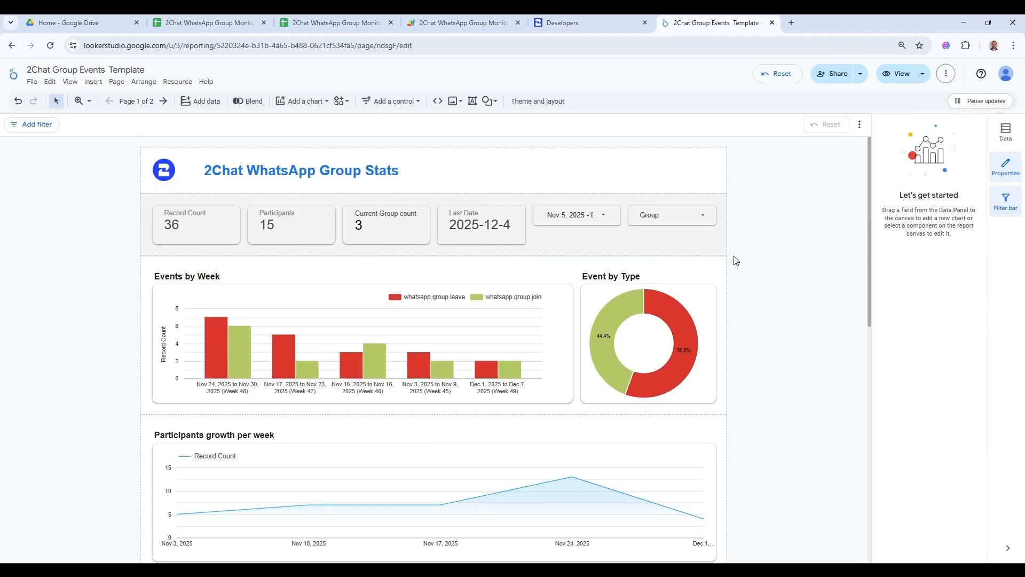
Step: Examine the summary cards and the Events by Week, Event by Type, Participants growth per week and Participants over time sections of the report
{"action": "scroll", "coordinate": [736, 260], "scroll_direction": "down", "scroll_amount": 9}
{"action": "scroll", "coordinate": [751, 281], "scroll_direction": "up", "scroll_amount": 9}
{"action": "scroll", "coordinate": [774, 248], "scroll_direction": "down", "scroll_amount": 3}
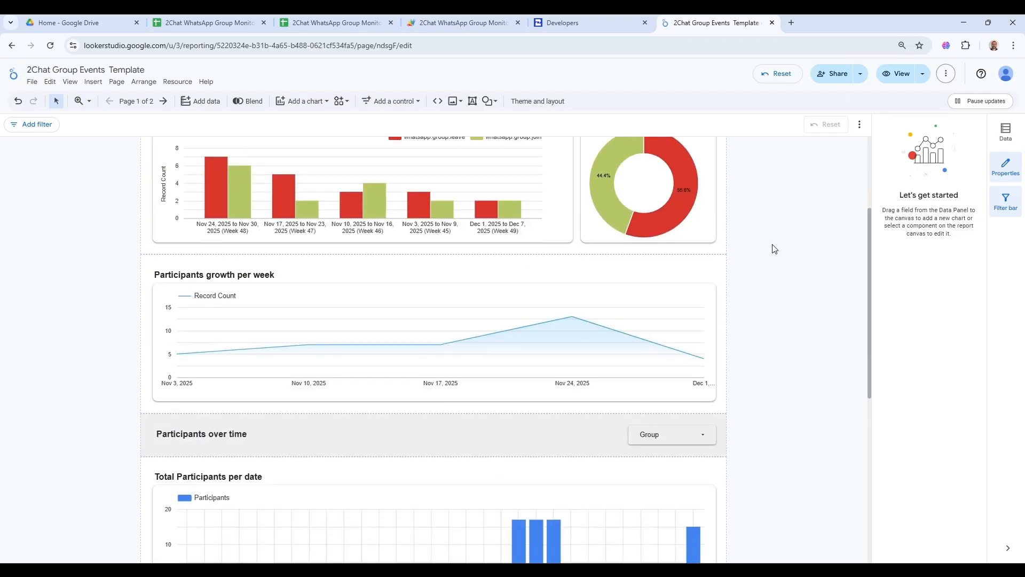
{"action": "scroll", "coordinate": [774, 249], "scroll_direction": "down", "scroll_amount": 1}
{"action": "scroll", "coordinate": [775, 249], "scroll_direction": "up", "scroll_amount": 4}
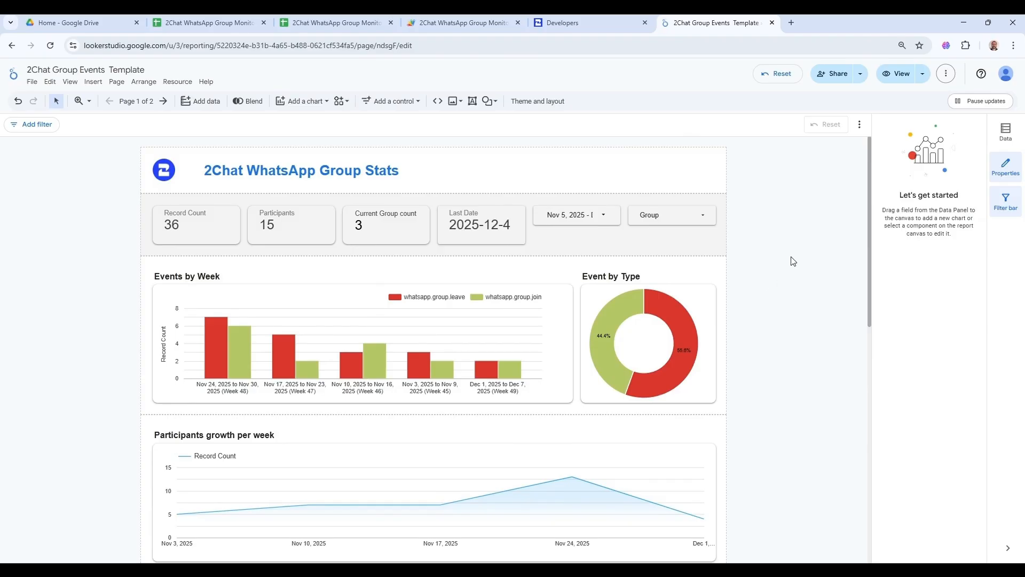
{"action": "scroll", "coordinate": [793, 261], "scroll_direction": "down", "scroll_amount": 2}
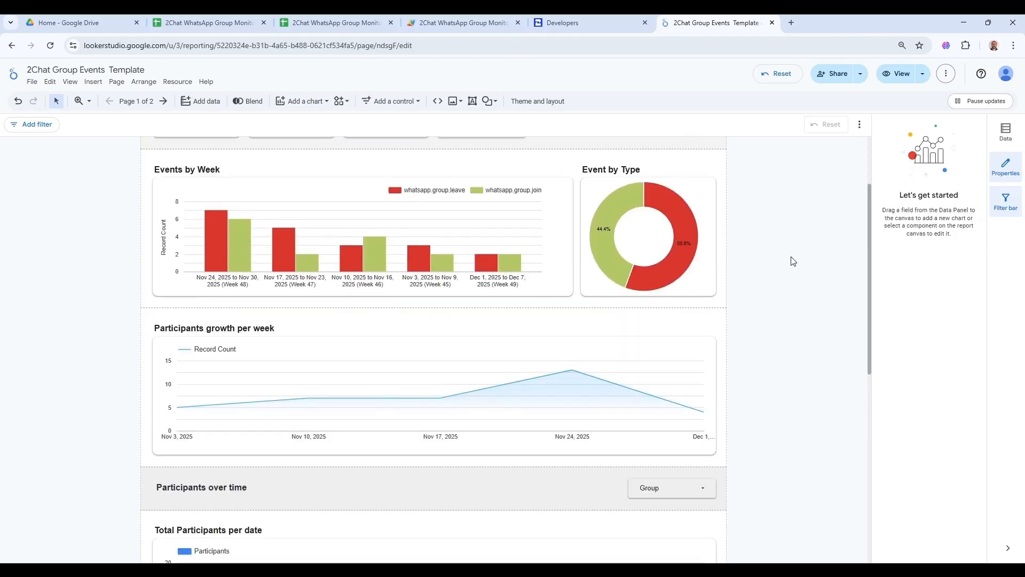
{"action": "scroll", "coordinate": [793, 261], "scroll_direction": "up", "scroll_amount": 2}
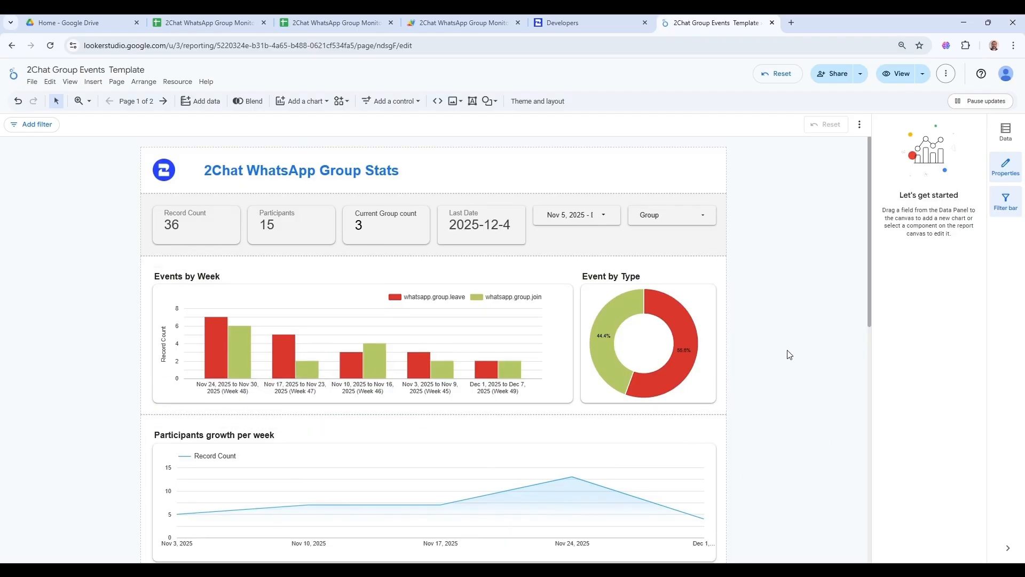
{"action": "scroll", "coordinate": [805, 333], "scroll_direction": "down", "scroll_amount": 1}
{"action": "scroll", "coordinate": [806, 333], "scroll_direction": "up", "scroll_amount": 1}
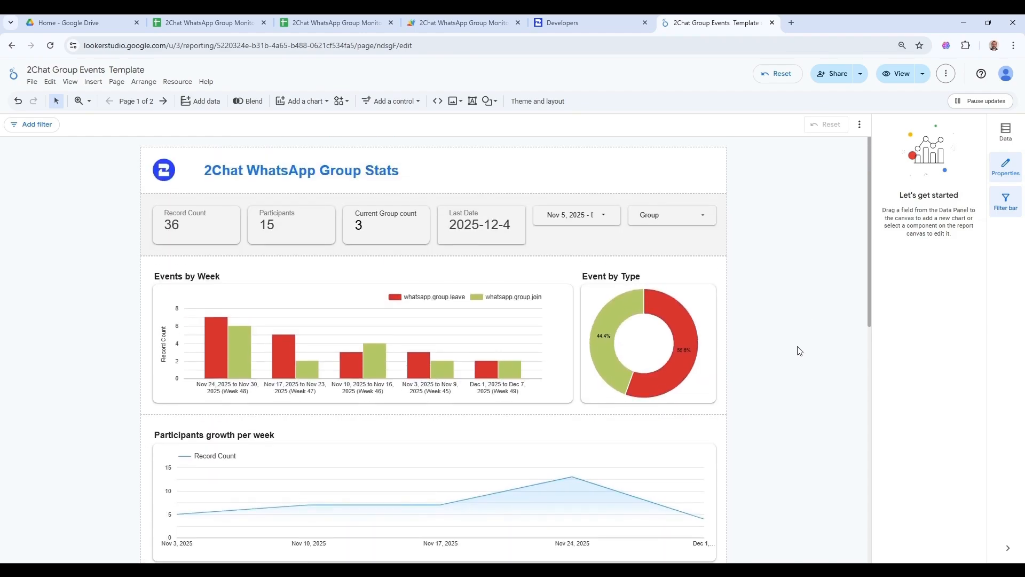